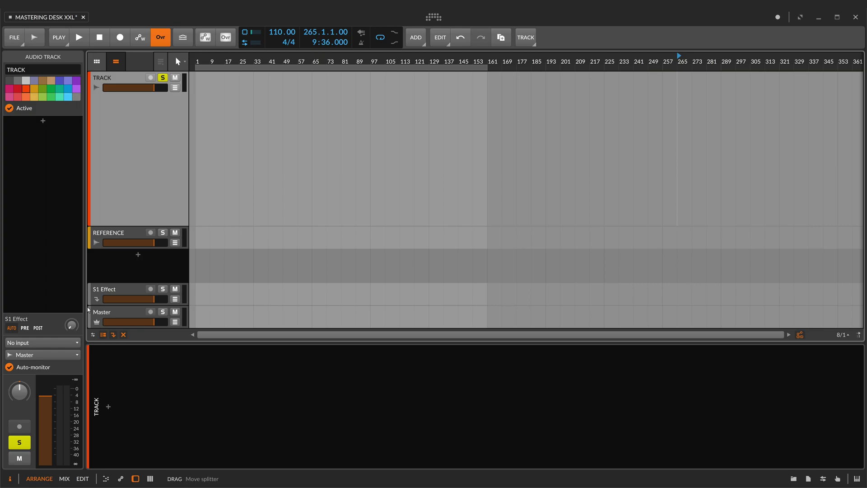
# Check the REFERENCE track's audio output routing and keep it assigned to Studio.
pyautogui.click(124, 234)
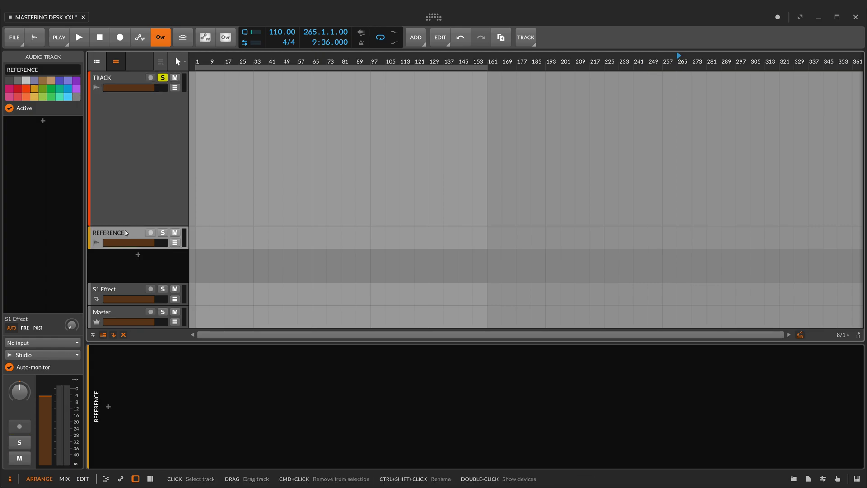
pyautogui.click(42, 354)
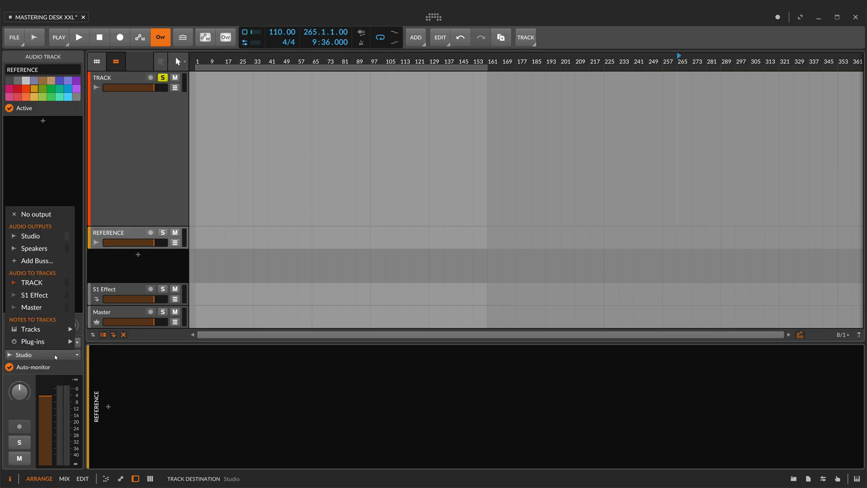
pyautogui.click(45, 238)
# Compare the Master track's FX Layer chains by switching to the Tool layer and back to Mastering Desk XXL.
pyautogui.click(119, 314)
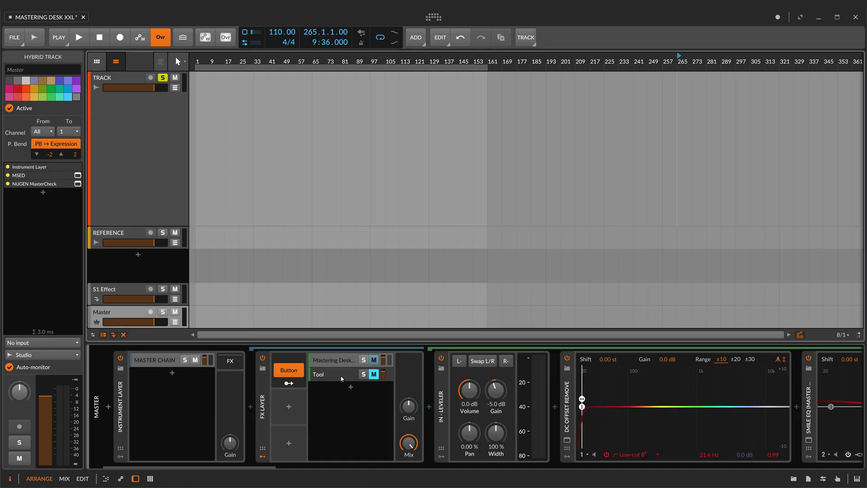
pyautogui.click(297, 370)
pyautogui.click(334, 377)
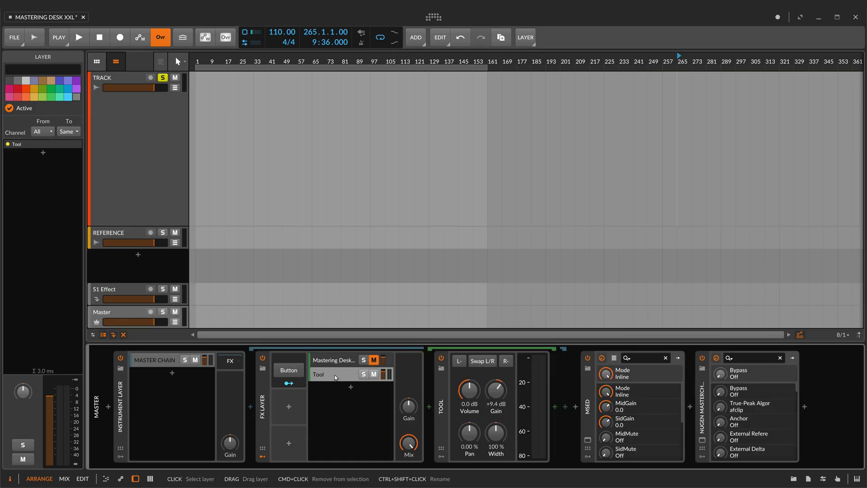
pyautogui.click(289, 369)
pyautogui.click(329, 363)
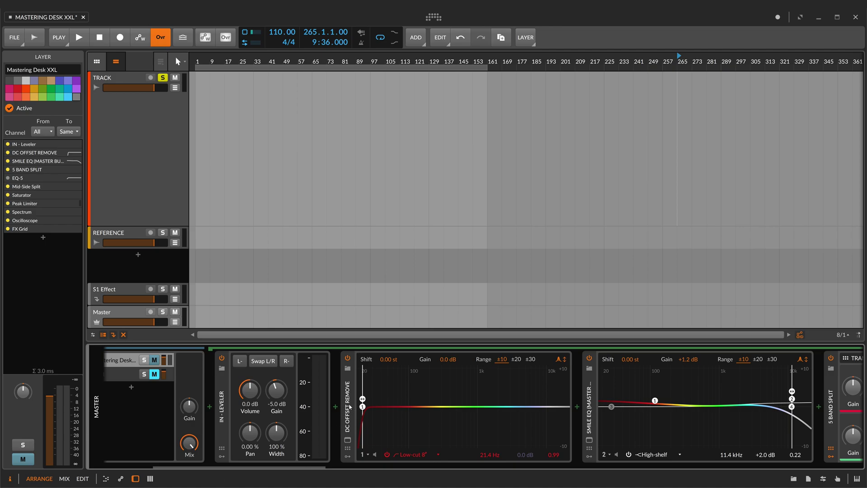
# Select the BAND 1 layer in the 5 BAND SPLIT device of the mastering chain.
pyautogui.scroll(-4, 346, 380)
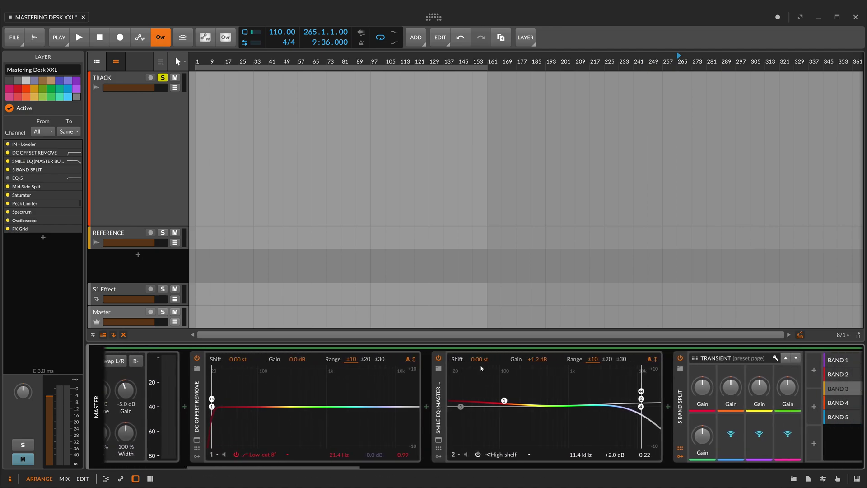
pyautogui.scroll(-2, 480, 368)
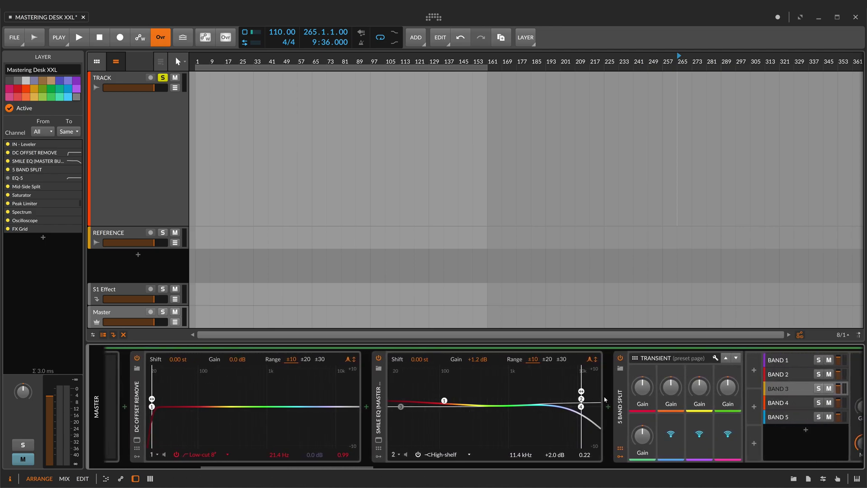
pyautogui.scroll(-8, 605, 399)
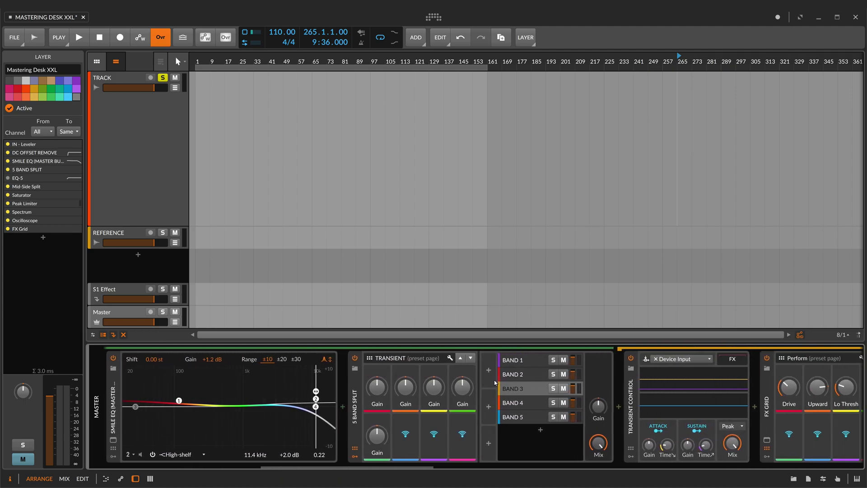
pyautogui.scroll(-4, 495, 382)
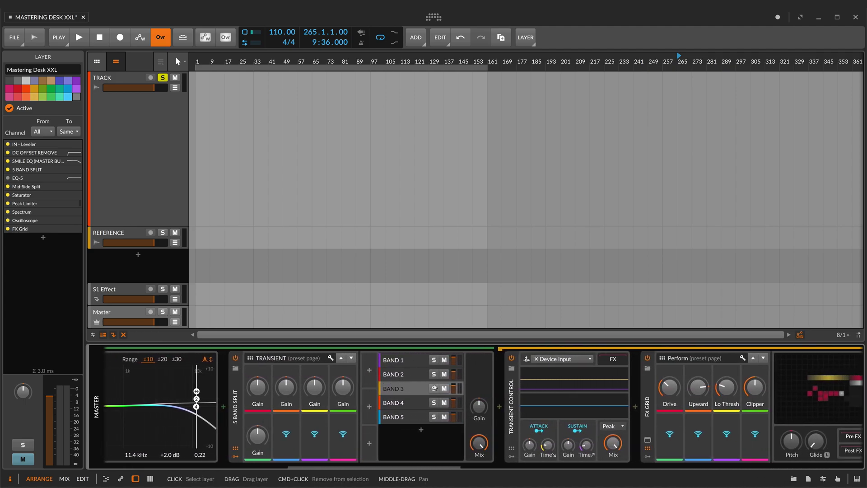
pyautogui.scroll(-2, 434, 387)
pyautogui.click(348, 361)
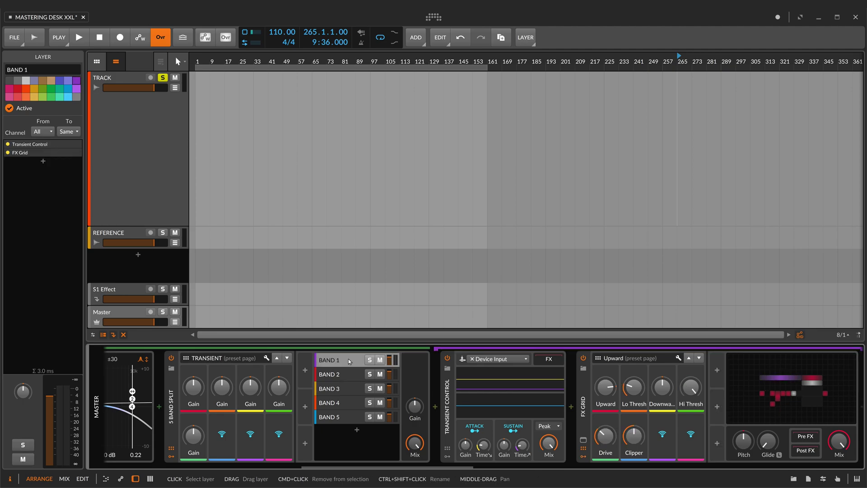
# Open BAND 1's FX Grid patch and select its Saturator module to show its parameters.
pyautogui.scroll(-7, 349, 361)
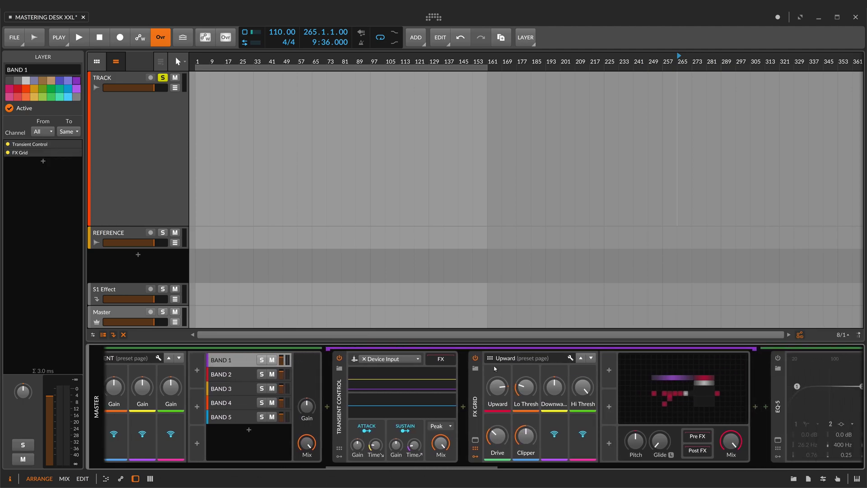
pyautogui.scroll(3, 266, 363)
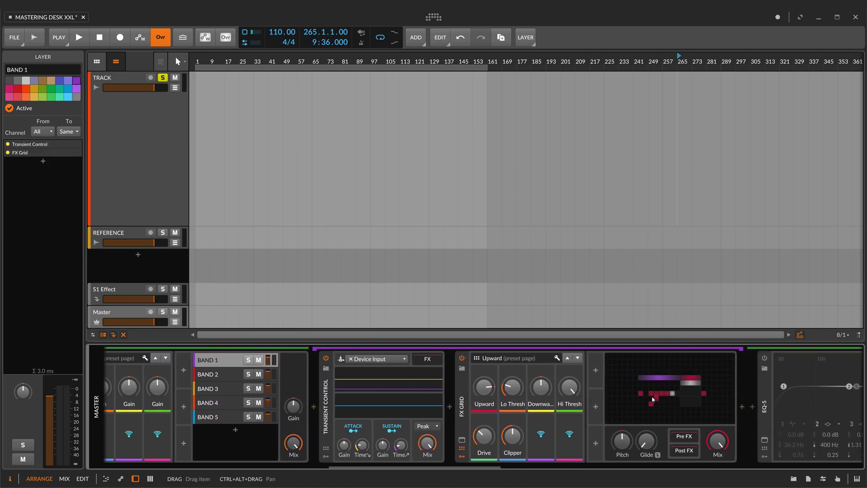
pyautogui.doubleClick(652, 394)
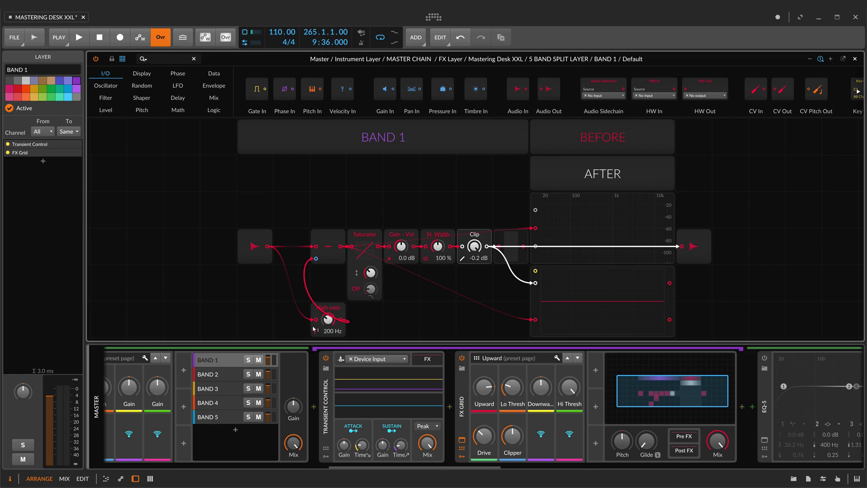
pyautogui.click(369, 233)
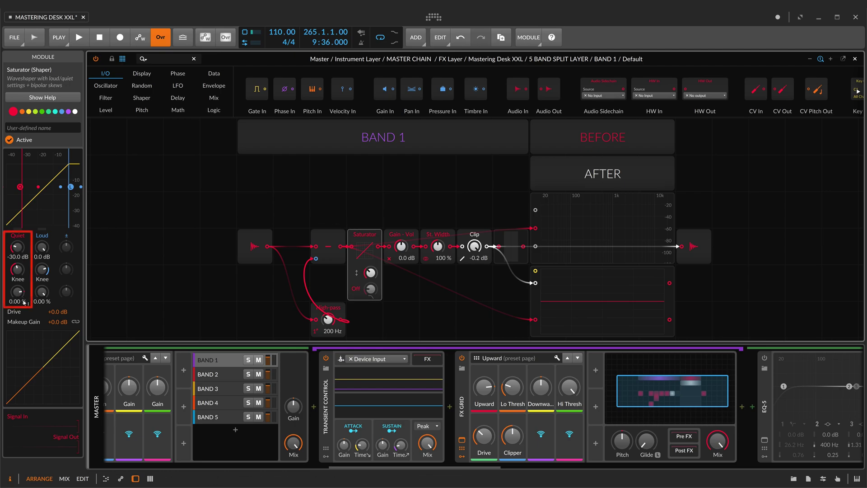
# Try the Saturator's Quiet threshold at -16.4 dB and Quiet ratio at 68.7 %, and reset both to their defaults.
pyautogui.moveTo(17, 294); pyautogui.dragTo(17, 274)
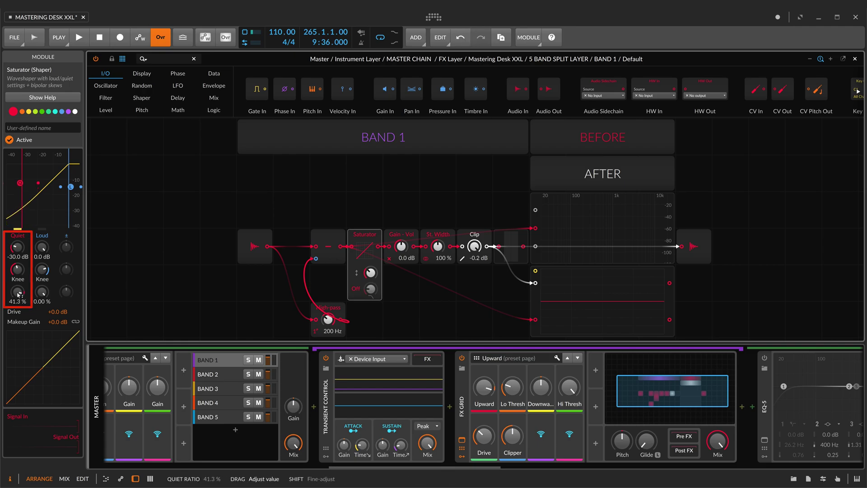
pyautogui.moveTo(15, 245); pyautogui.dragTo(15, 226)
pyautogui.moveTo(17, 292)
pyautogui.mouseDown()
pyautogui.moveTo(17, 266)
pyautogui.moveTo(17, 306)
pyautogui.mouseUp()
pyautogui.moveTo(18, 247); pyautogui.dragTo(18, 240)
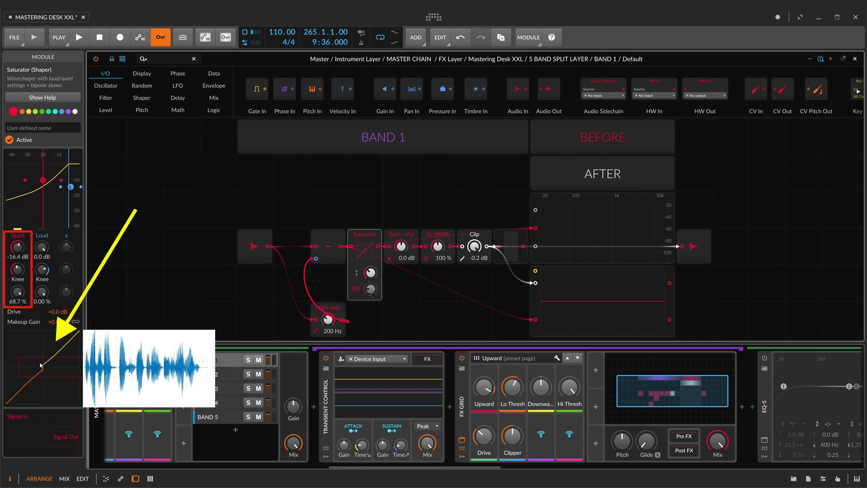
pyautogui.doubleClick(18, 294)
pyautogui.doubleClick(17, 247)
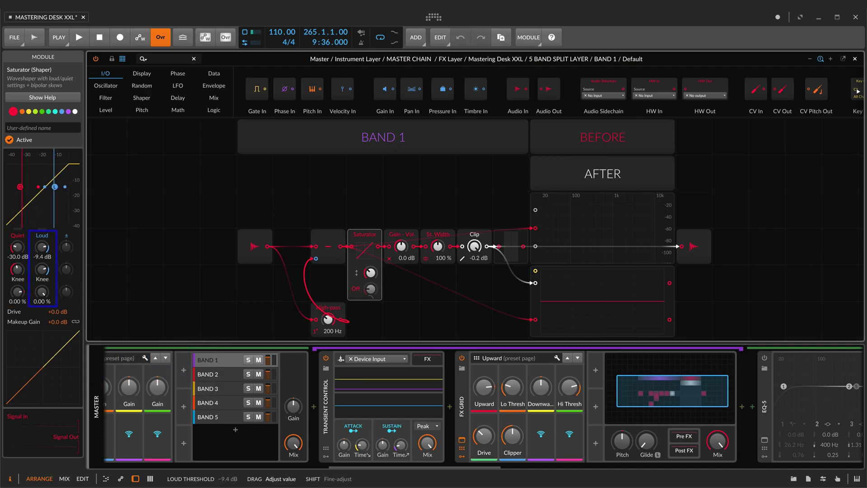
# Try the Saturator's Loud threshold at -11.7 dB with a -28.7 % ratio, and reset them to the default -10.0 dB and 0.00 %.
pyautogui.moveTo(42, 247); pyautogui.dragTo(42, 294)
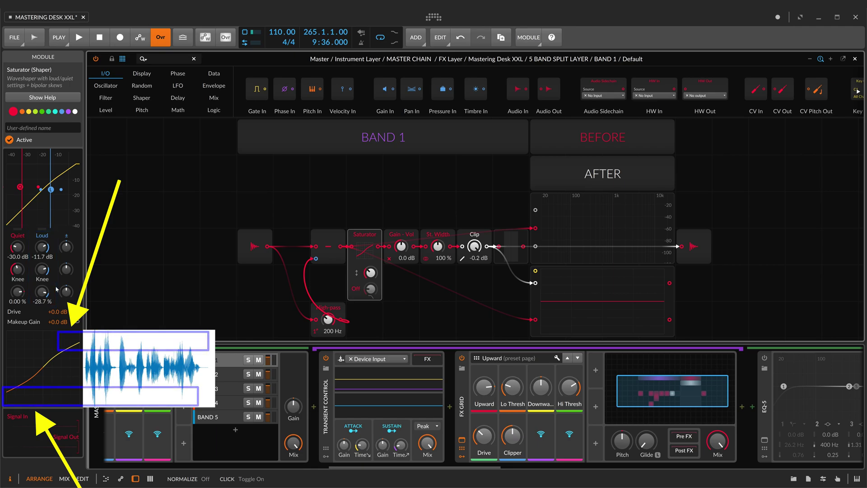
pyautogui.doubleClick(43, 292)
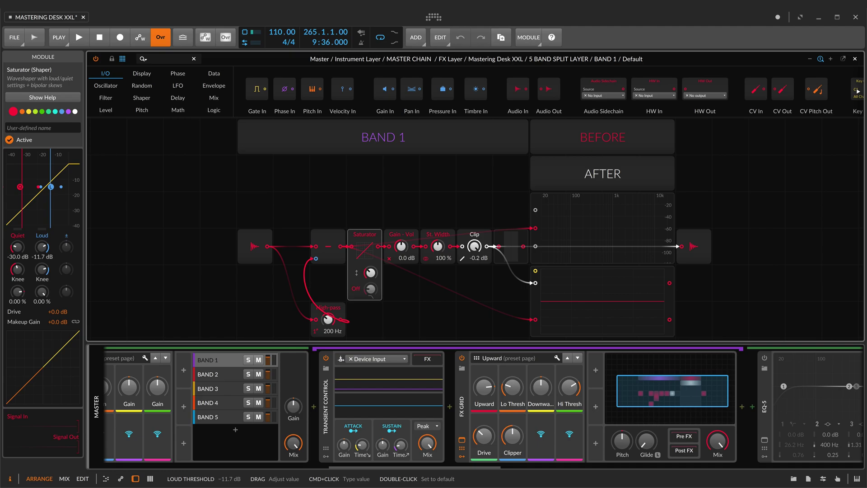
pyautogui.doubleClick(42, 247)
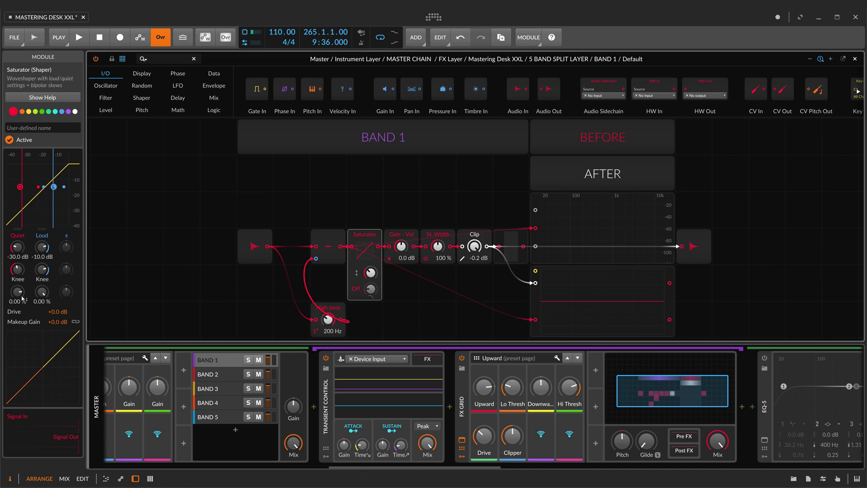
# Try upward compression with the Quiet ratio at 52.0 % and threshold at -22.5 dB, and reset both to their defaults.
pyautogui.moveTo(18, 292); pyautogui.dragTo(17, 239)
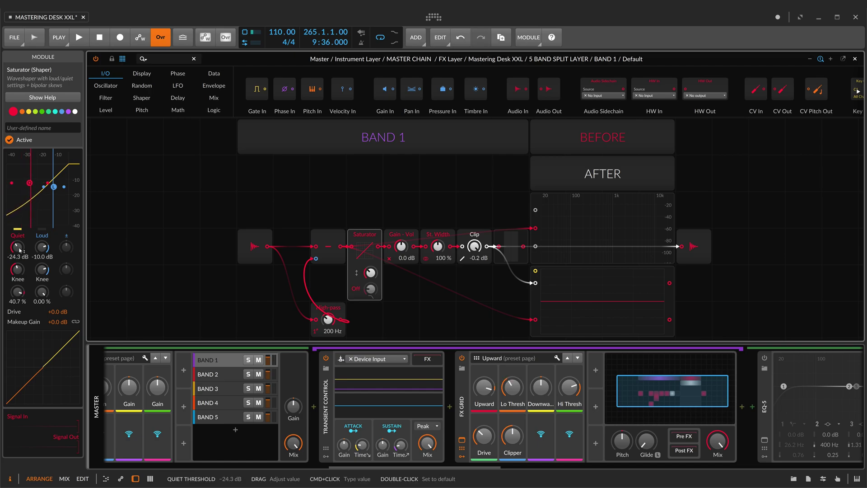
pyautogui.moveTo(17, 292); pyautogui.dragTo(17, 295)
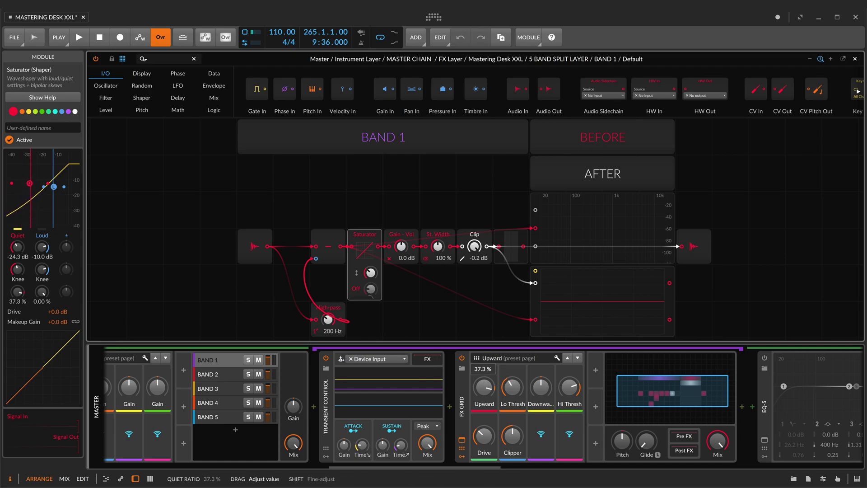
pyautogui.moveTo(17, 247); pyautogui.dragTo(17, 244)
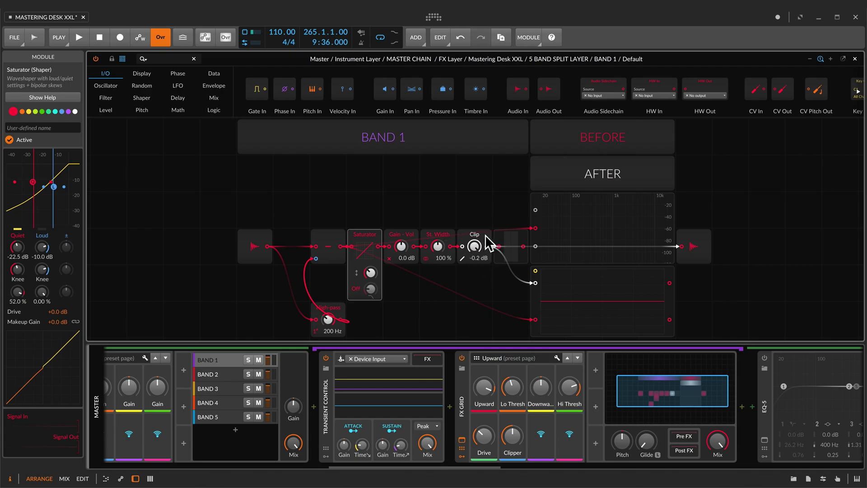
pyautogui.doubleClick(486, 388)
pyautogui.doubleClick(515, 388)
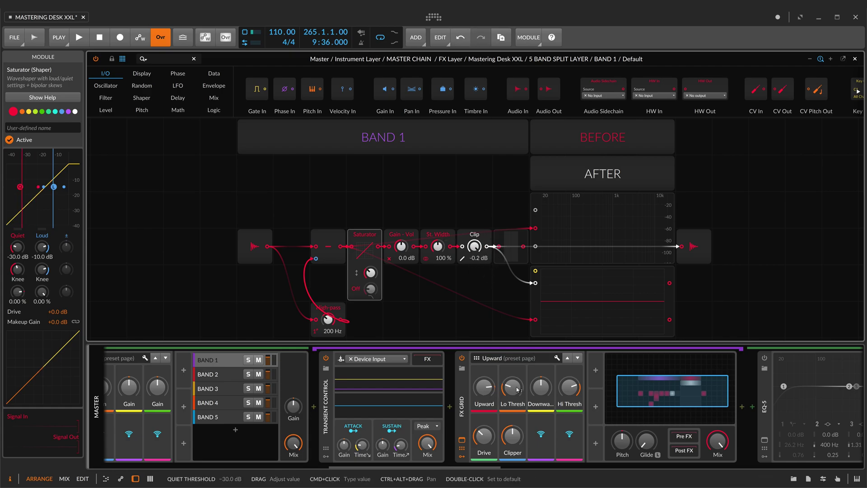
# View the FX Grid patches of BAND 2 and BAND 3 in the 5 BAND SPLIT.
pyautogui.click(212, 375)
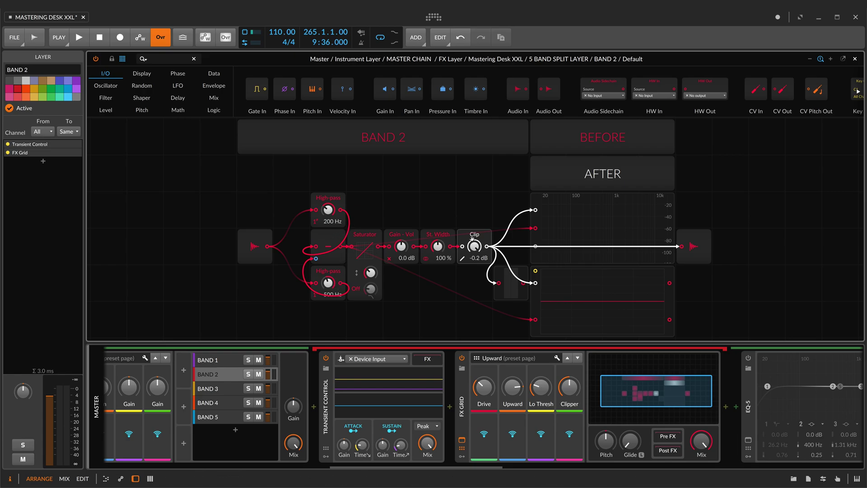
pyautogui.click(219, 389)
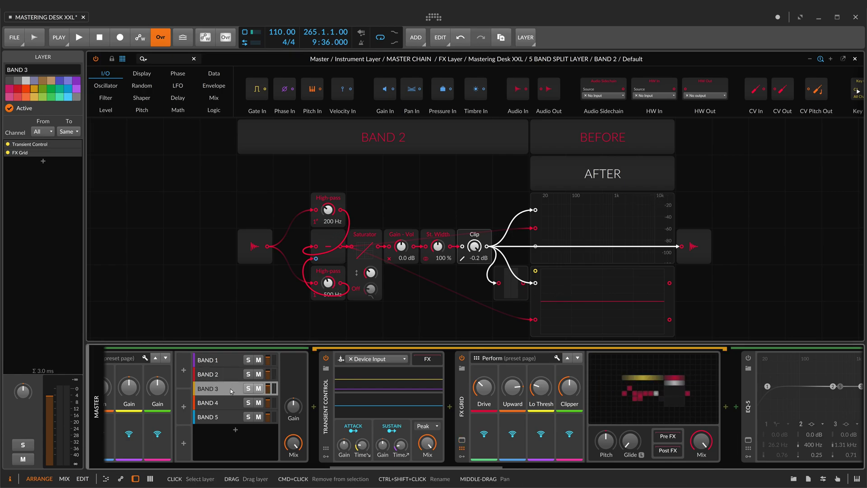
pyautogui.click(643, 406)
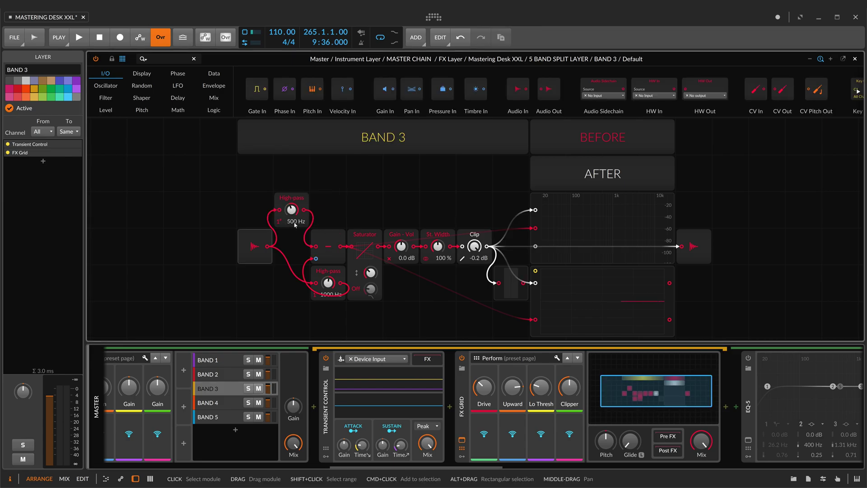
# Move the lower High-pass modules in the BAND 3 (1000 Hz) and BAND 4 (8.00 kHz) patches further down to uncover their cutoff values.
pyautogui.click(339, 288)
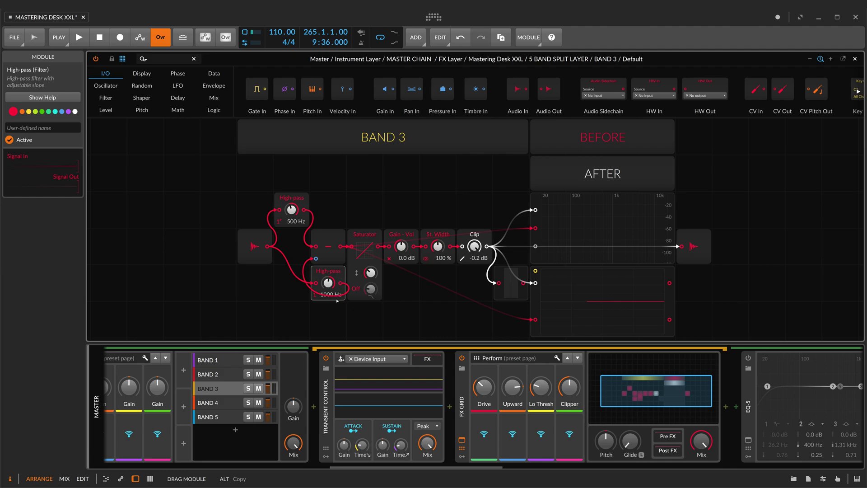
pyautogui.moveTo(337, 300); pyautogui.dragTo(336, 337)
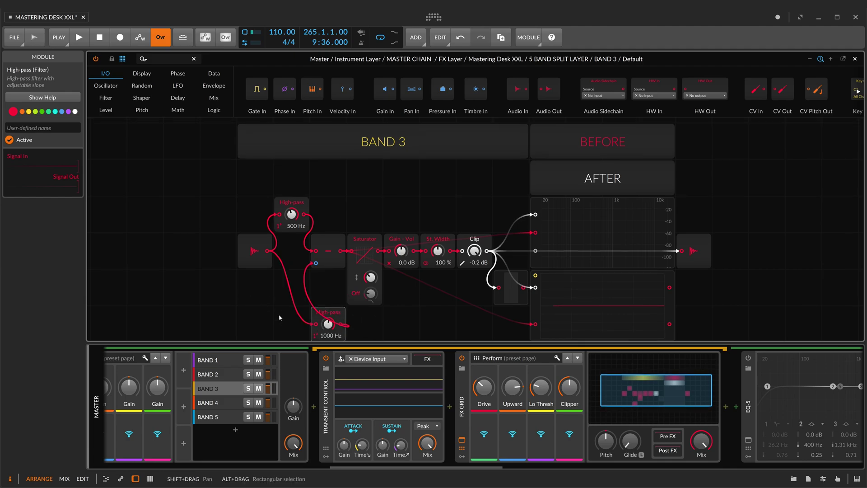
pyautogui.click(208, 403)
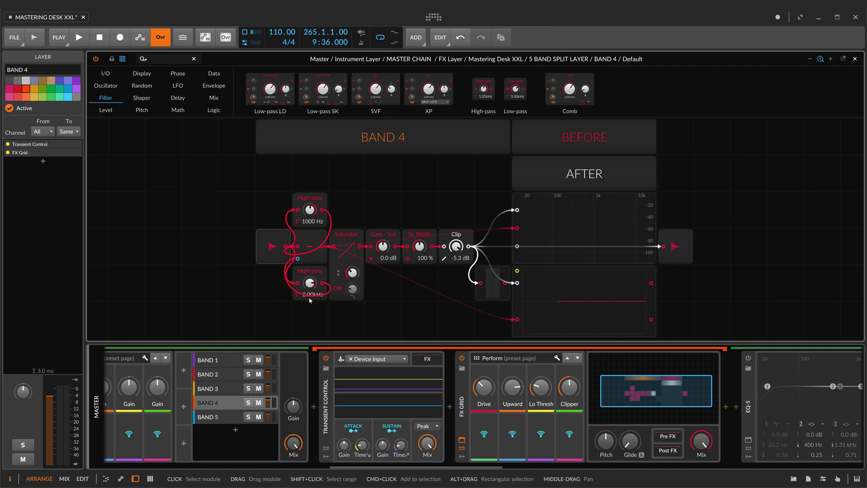
pyautogui.moveTo(319, 274); pyautogui.dragTo(335, 328)
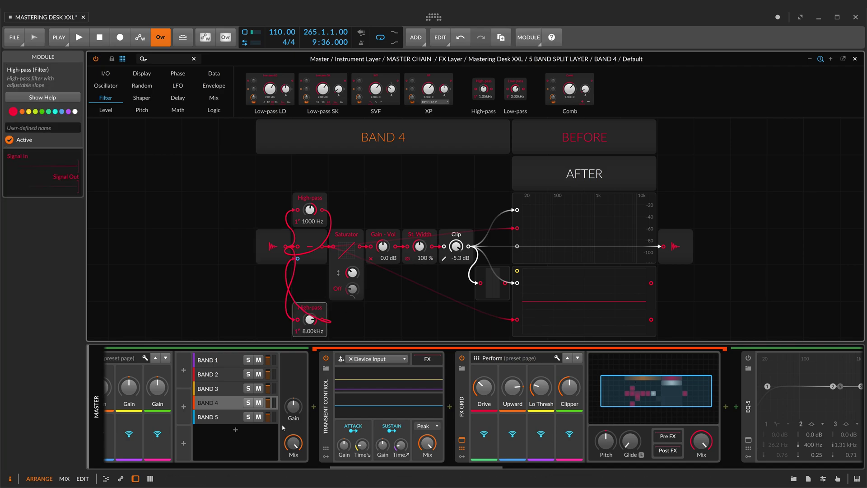
# Open BAND 5's FX Grid patch and examine its Spectrum and Oscilloscope display modules.
pyautogui.click(225, 413)
pyautogui.click(649, 387)
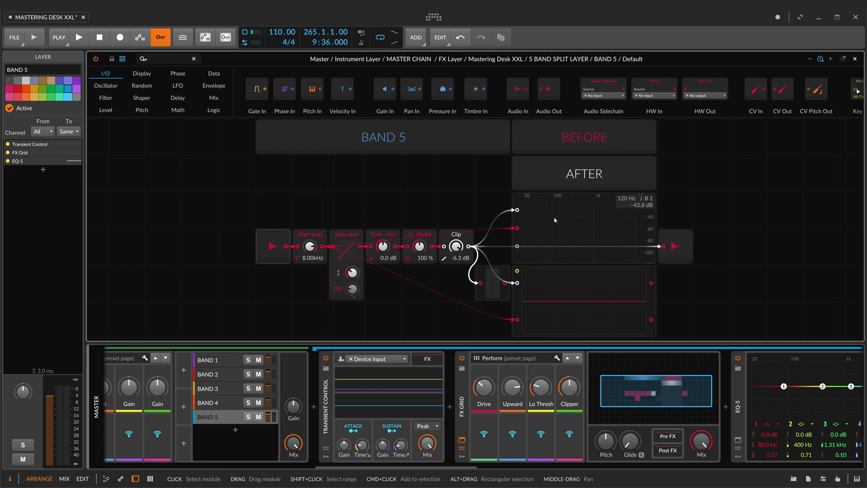
pyautogui.click(644, 206)
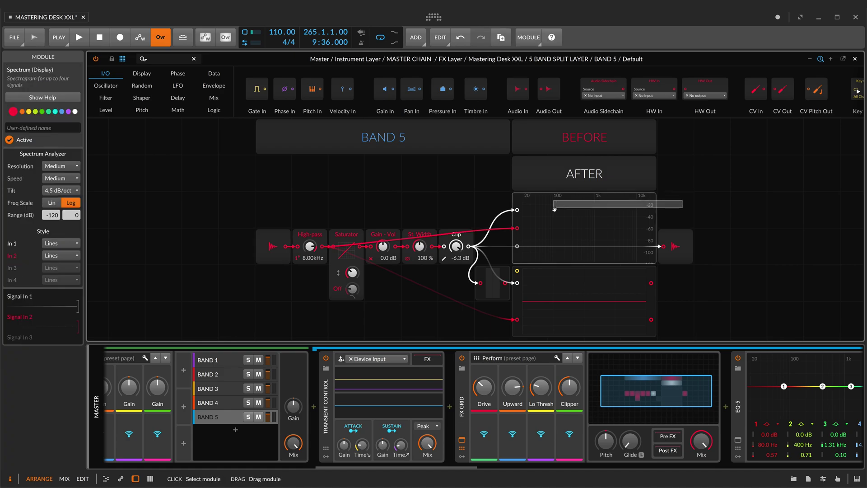
pyautogui.moveTo(555, 209); pyautogui.dragTo(553, 207)
pyautogui.moveTo(673, 284); pyautogui.dragTo(585, 292)
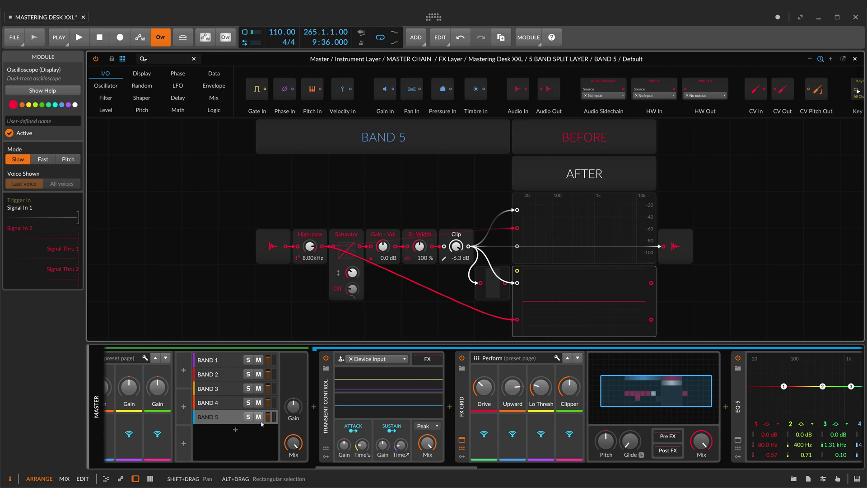
# View the Transient Control and FX Grid device chains of BAND 4, BAND 3 and BAND 1 in the 5 BAND SPLIT.
pyautogui.click(212, 408)
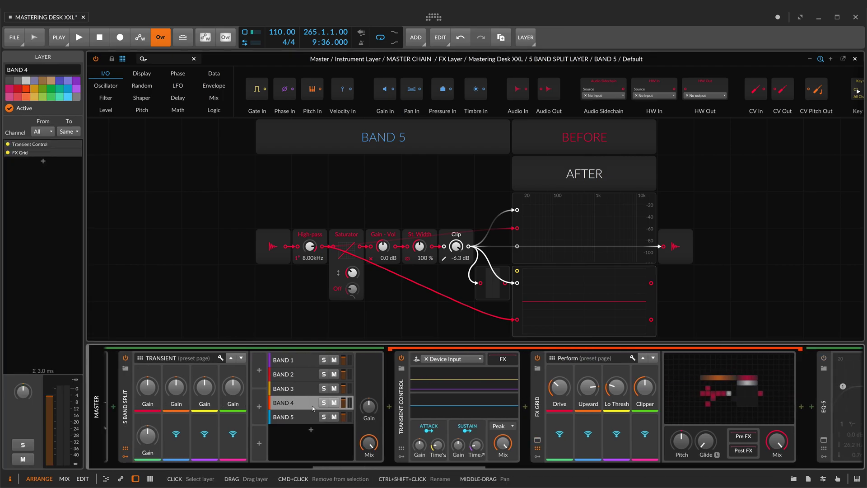
pyautogui.click(426, 403)
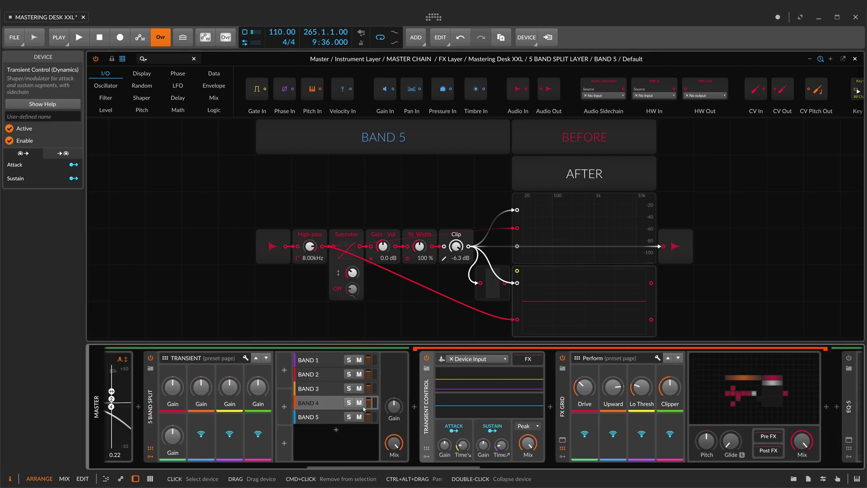
pyautogui.click(329, 388)
pyautogui.click(426, 393)
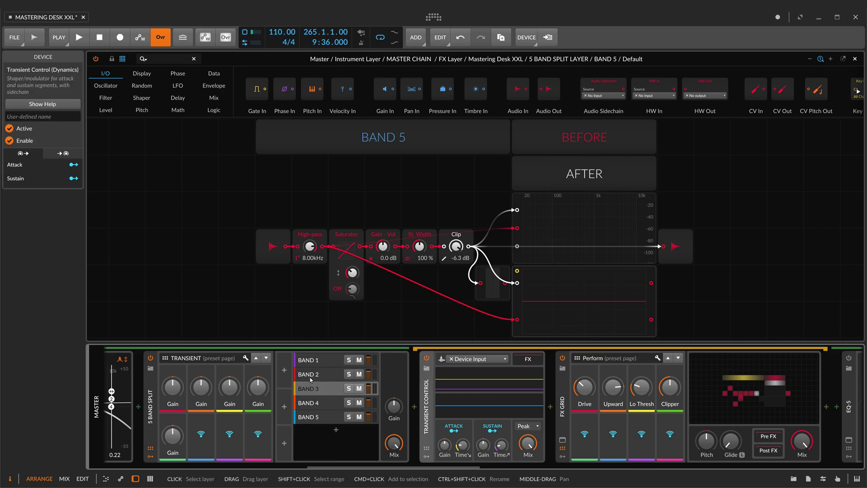
pyautogui.click(324, 360)
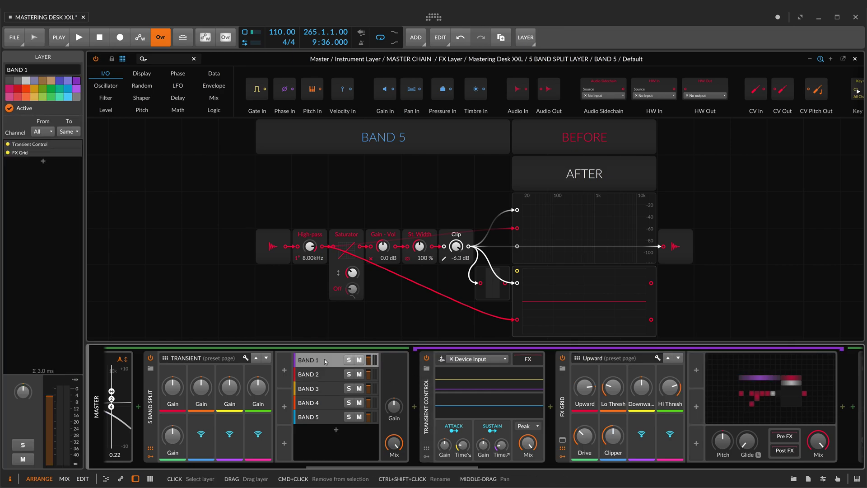
# Raise the first attack Gain control on the 5 BAND SPLIT's TRANSIENT page to 16.0 %.
pyautogui.hscroll(-3, 324, 361)
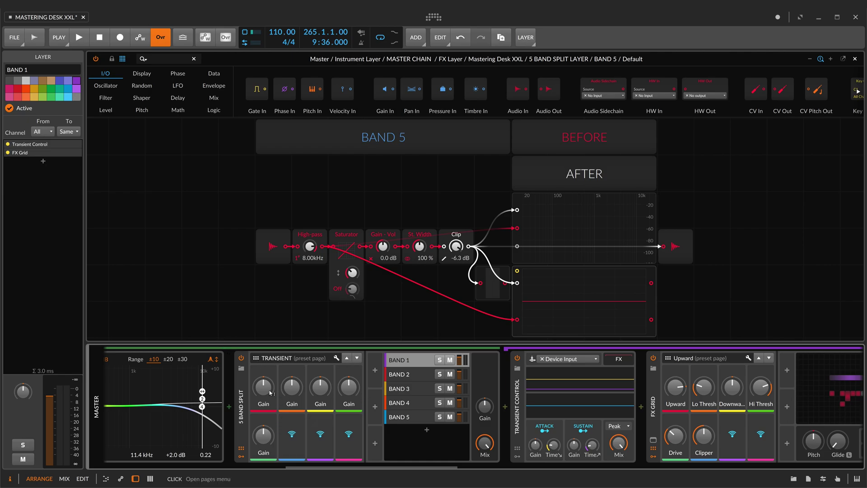
pyautogui.moveTo(266, 383); pyautogui.dragTo(266, 372)
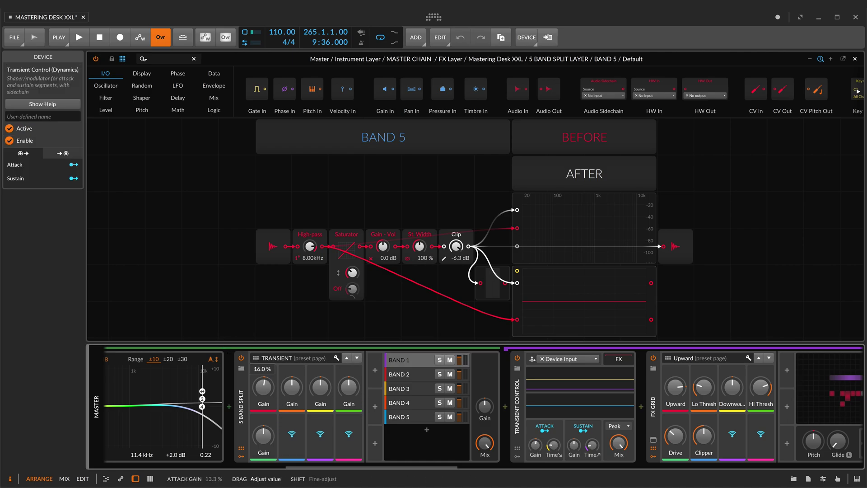
# View the 5 BAND SPLIT's ST IMAGE control page and switch it to the BALANCE page.
pyautogui.click(256, 358)
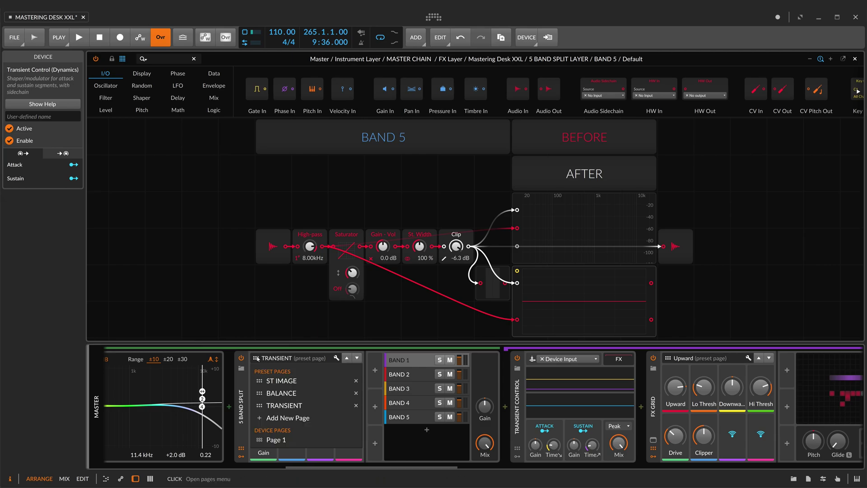
pyautogui.click(286, 379)
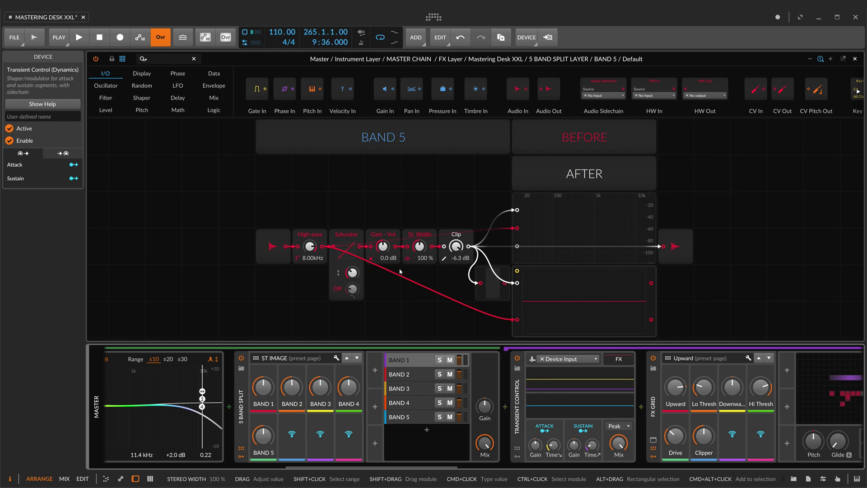
pyautogui.moveTo(416, 261)
pyautogui.mouseDown()
pyautogui.moveTo(416, 251)
pyautogui.moveTo(416, 259)
pyautogui.mouseUp()
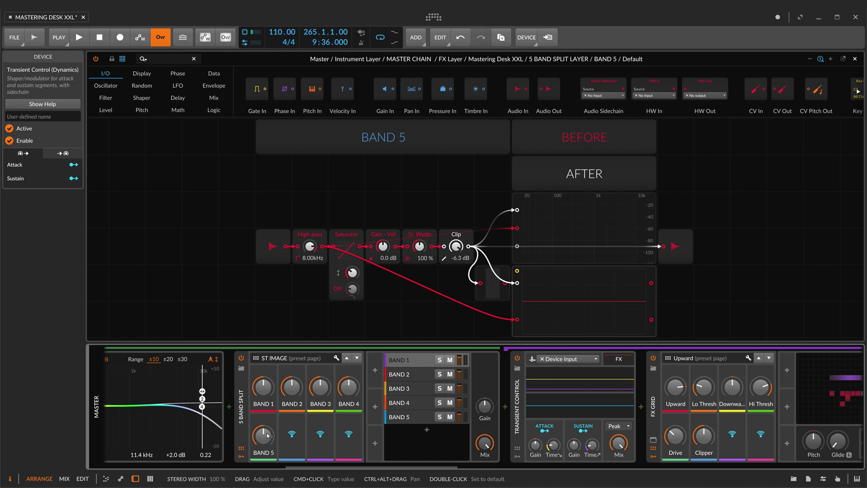
pyautogui.click(257, 358)
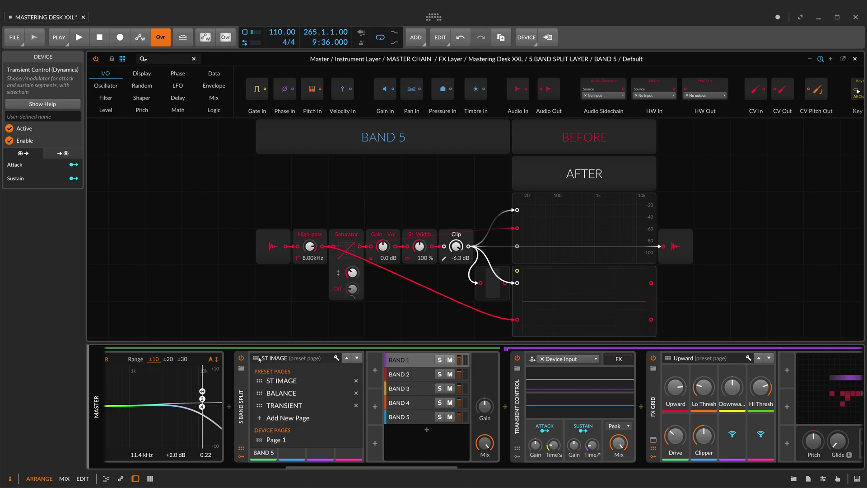
pyautogui.click(293, 396)
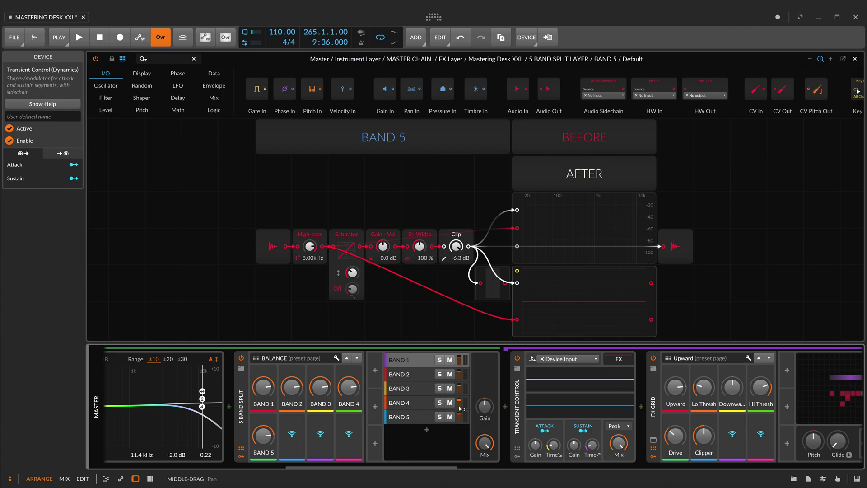
# Collapse BAND 1's device chain and try the SIDE and MID buttons of the MID-SIDE SPLIT, leaving both off.
pyautogui.click(406, 360)
pyautogui.hscroll(8, 670, 350)
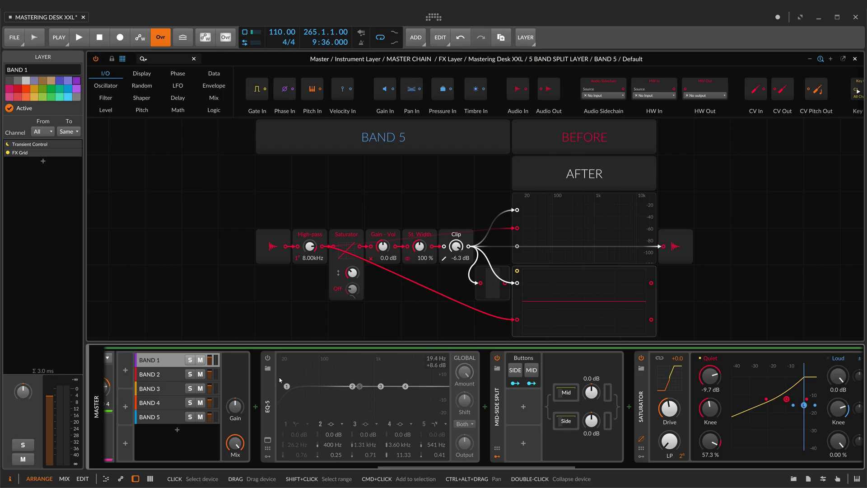
pyautogui.hscroll(4, 288, 361)
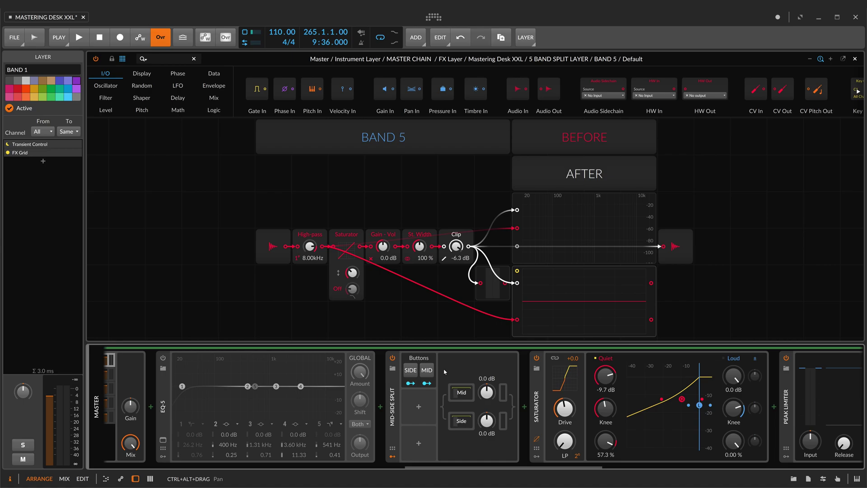
pyautogui.hscroll(1, 444, 371)
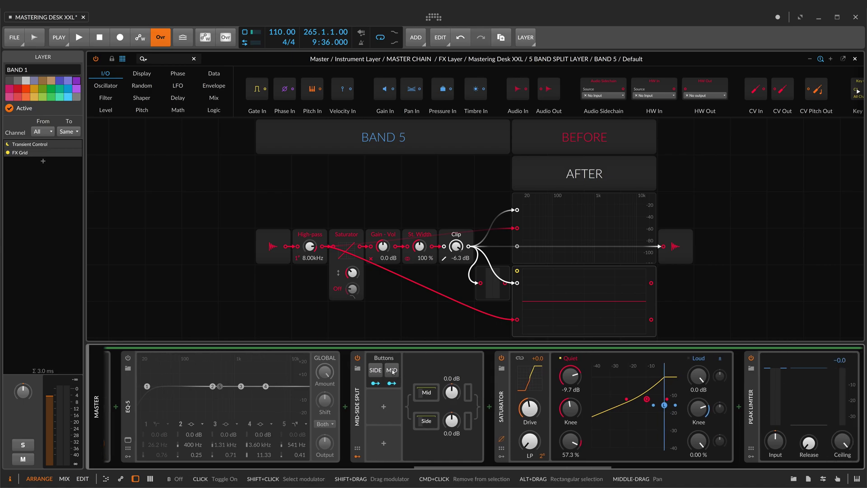
pyautogui.click(392, 369)
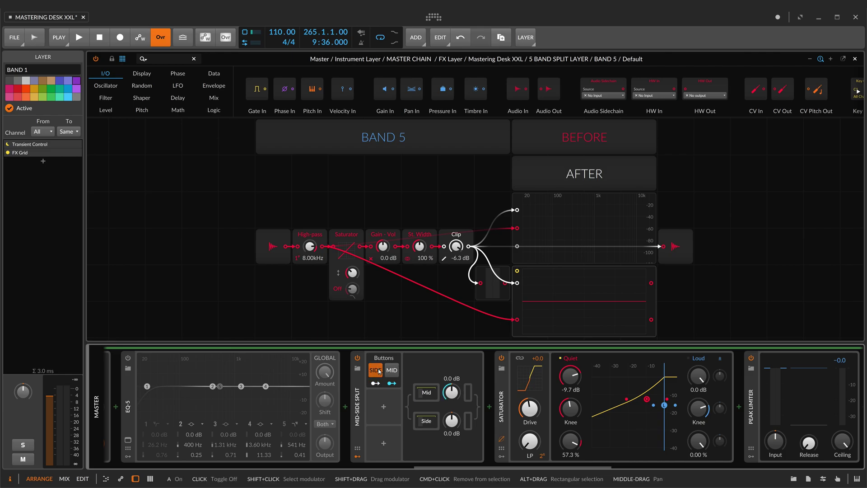
# Examine the Saturator, Peak Limiter, Spectrum and Oscilloscope at the end of the master chain, and open the FX Grid's PSR patch.
pyautogui.hscroll(5, 465, 372)
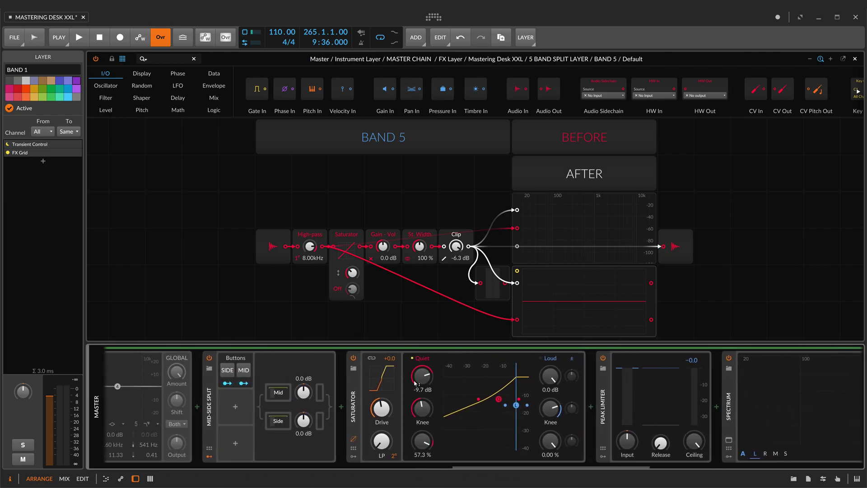
pyautogui.hscroll(3, 529, 378)
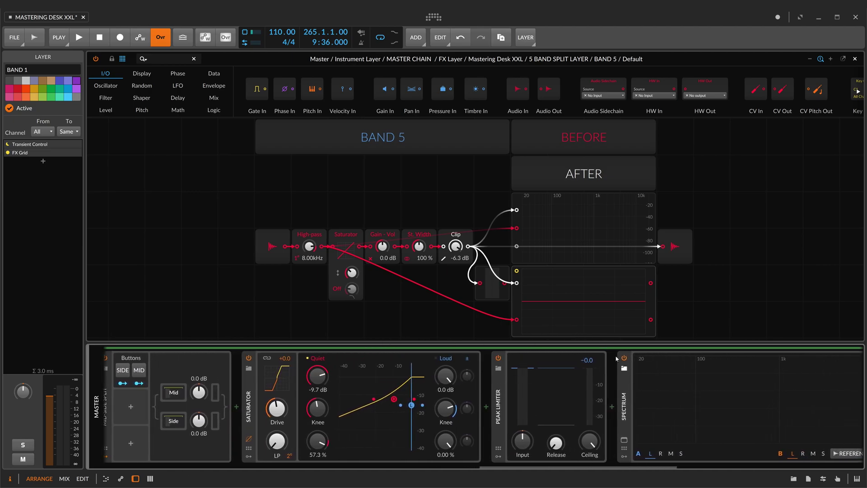
pyautogui.hscroll(8, 548, 395)
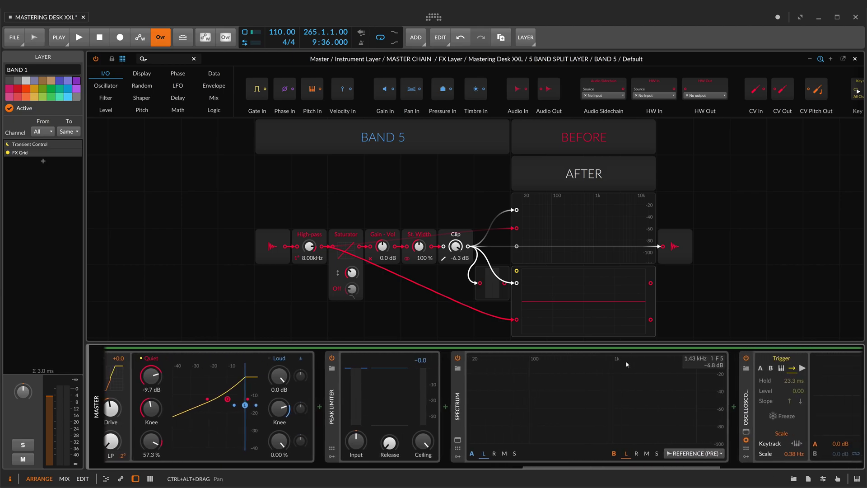
pyautogui.hscroll(5, 627, 364)
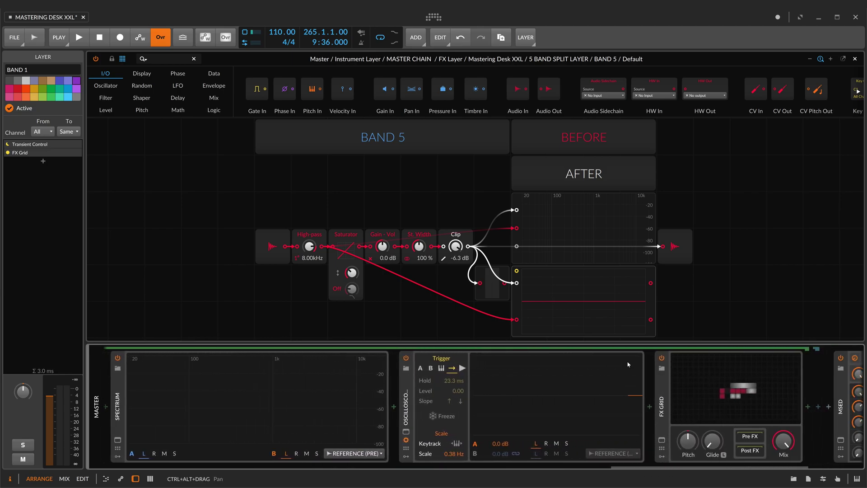
pyautogui.click(703, 378)
# Open the NUGEN MasterCheck window beside the PSR patch to compare their PSR readouts, and close both the plug-in window and the Grid editor.
pyautogui.hscroll(6, 741, 449)
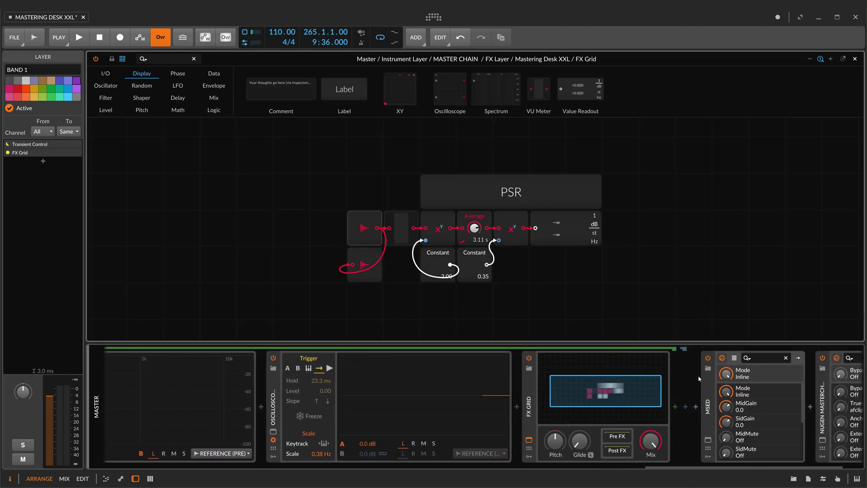
pyautogui.click(741, 448)
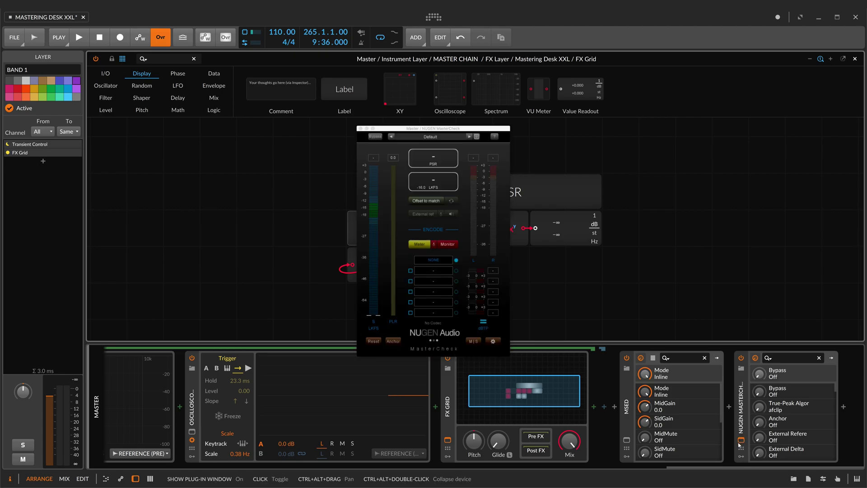
pyautogui.moveTo(429, 126); pyautogui.dragTo(777, 117)
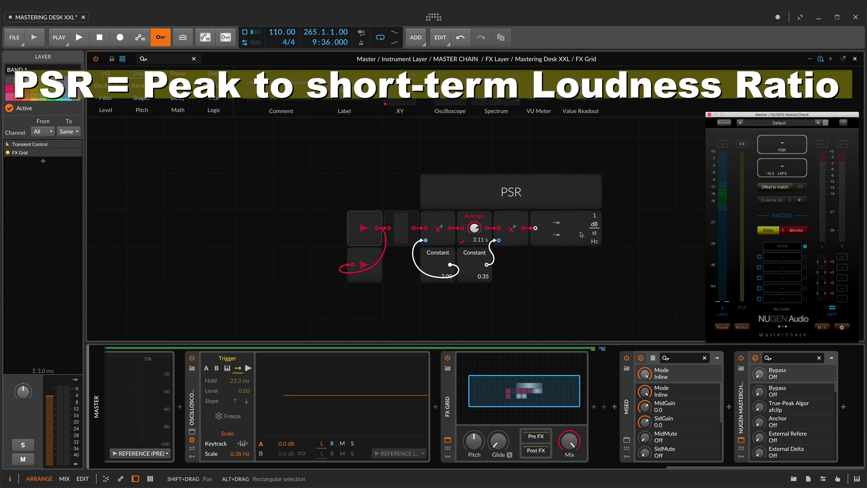
pyautogui.click(709, 114)
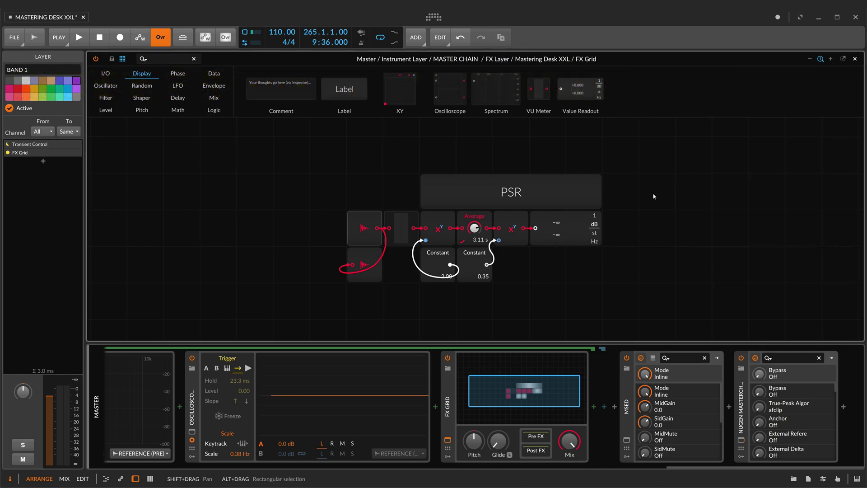
pyautogui.click(854, 60)
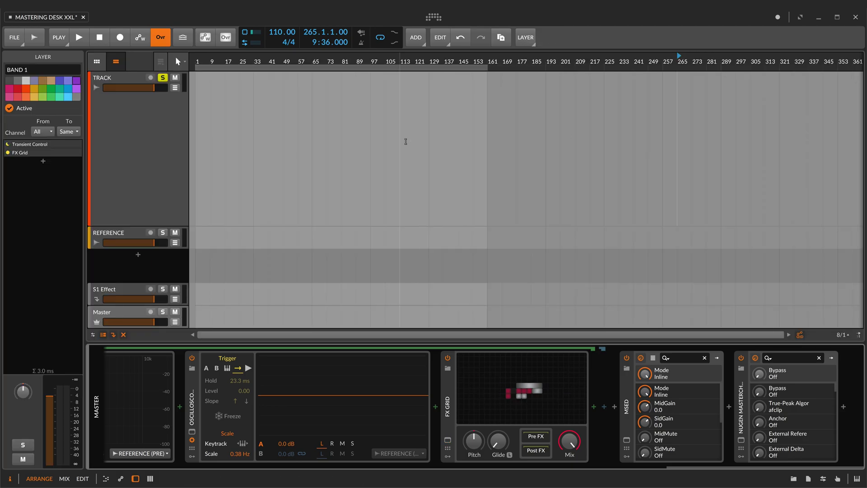
# Import BACK IN 90'S.wav from Finder's SHARED folder onto the REFERENCE track at bar 1.
pyautogui.moveTo(197, 62); pyautogui.dragTo(197, 98)
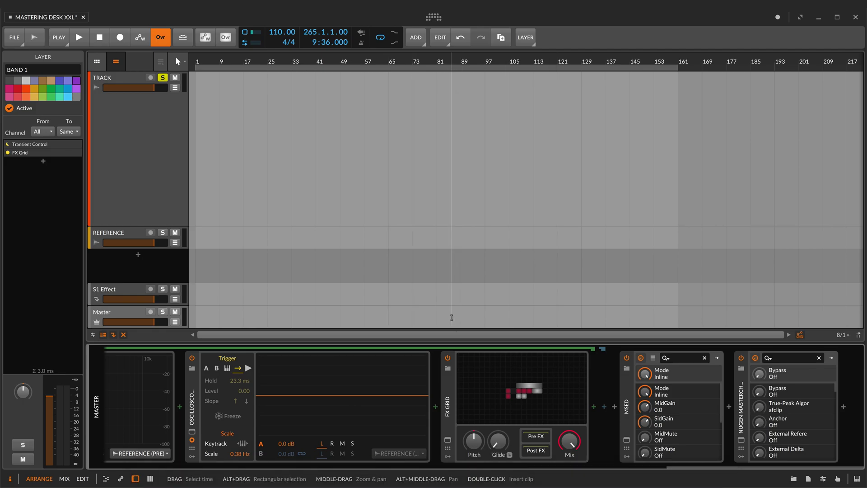
pyautogui.hotkey('ctrl', 'Up')
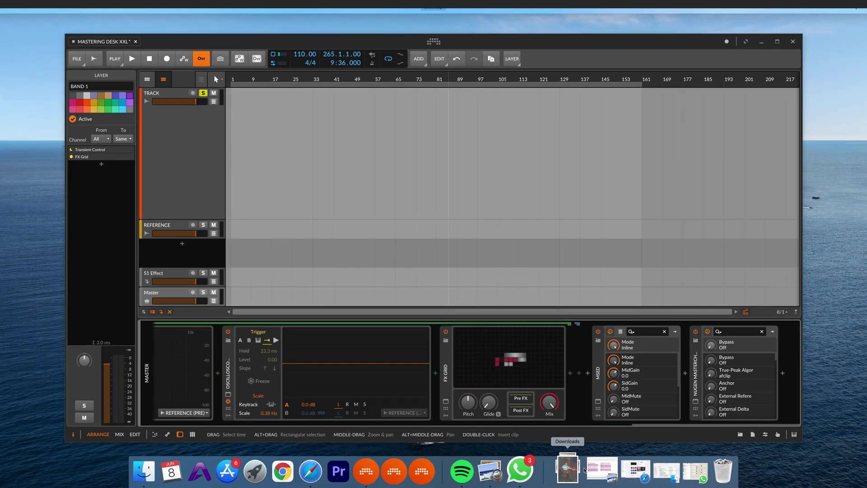
pyautogui.press('ctrl+super+f')
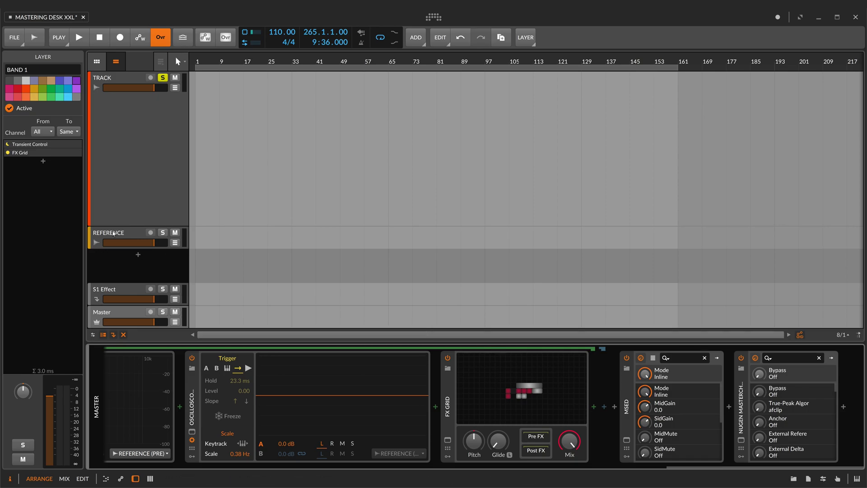
pyautogui.moveTo(160, 486)
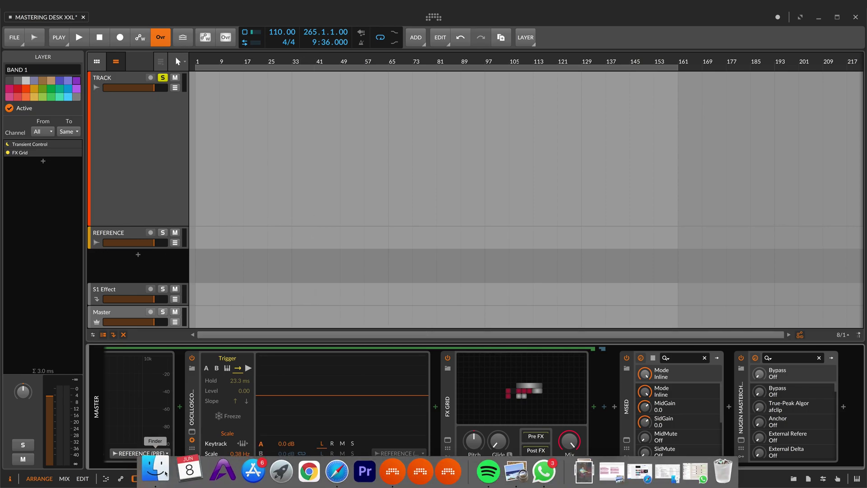
pyautogui.click(164, 471)
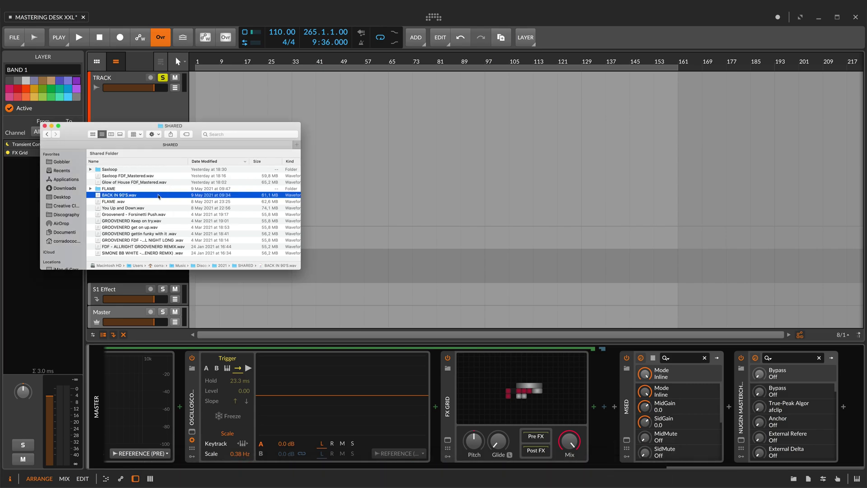
pyautogui.moveTo(154, 197); pyautogui.dragTo(159, 242)
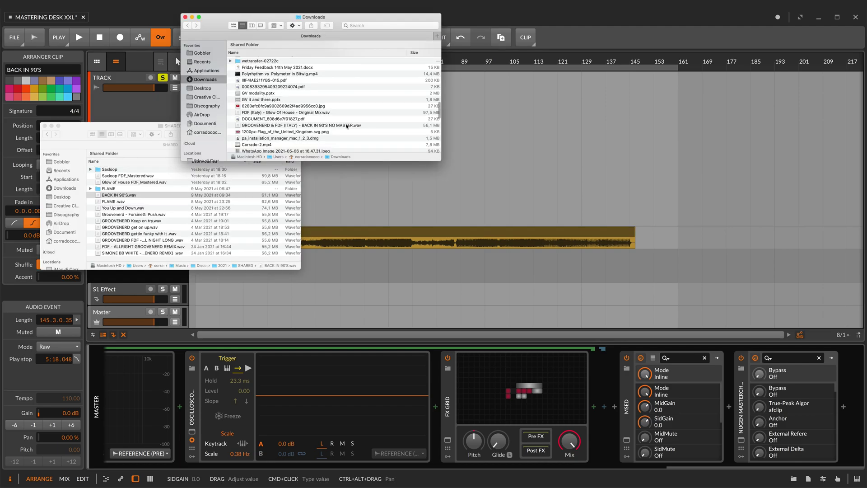
# Import the unmastered GROOVENERD & FDF (ITALY) - BACK IN 90'S NO MASTER file onto the TRACK track at bar 1.
pyautogui.scroll(-2, 347, 125)
pyautogui.click(353, 106)
pyautogui.moveTo(352, 106); pyautogui.dragTo(235, 85)
# Switch the solo to REFERENCE and back to TRACK, and select the REFERENCE track to inspect its output routing.
pyautogui.click(164, 233)
pyautogui.click(163, 76)
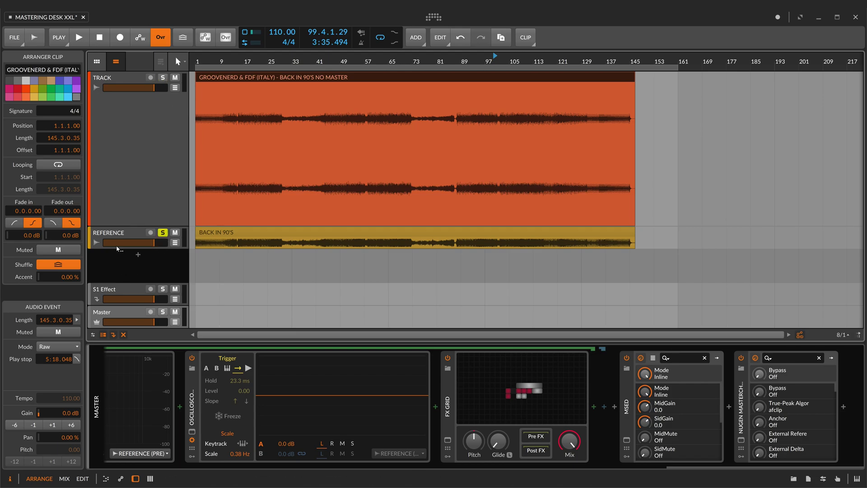
pyautogui.click(116, 247)
# Play from bar 17 while alternating the solo between TRACK and REFERENCE, stop with TRACK soloed, and select TRACK to inspect its output routing.
pyautogui.doubleClick(245, 61)
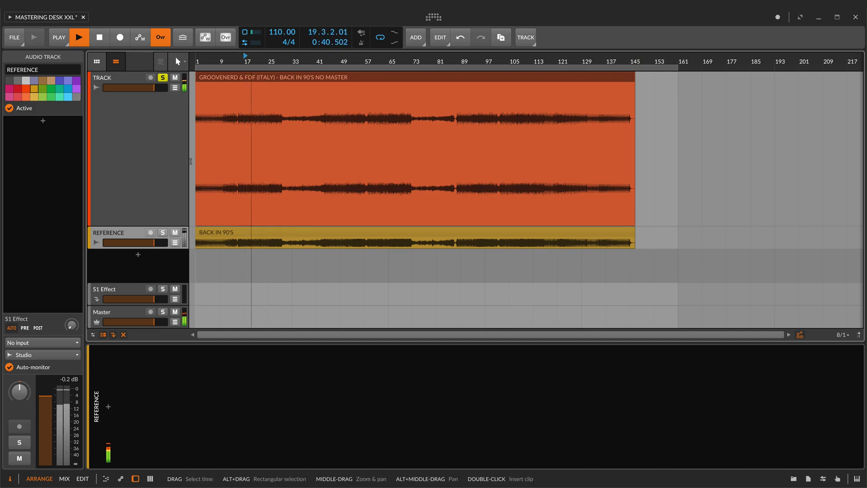
pyautogui.click(163, 232)
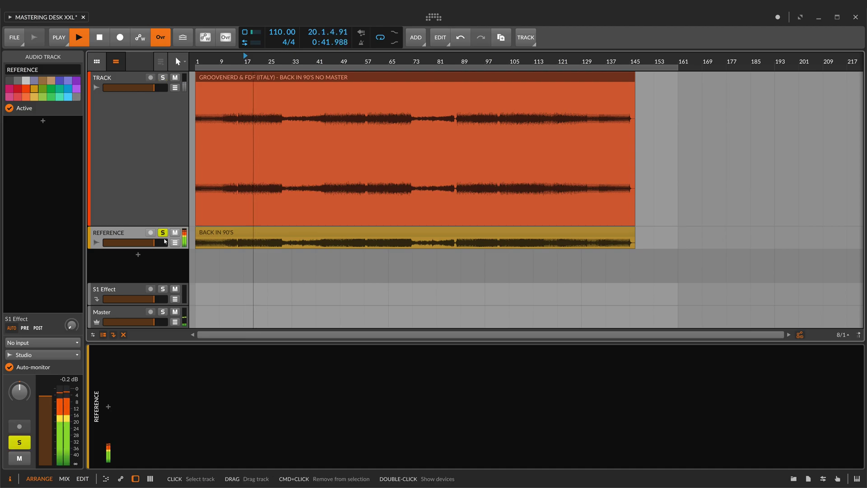
pyautogui.click(164, 79)
pyautogui.press('space')
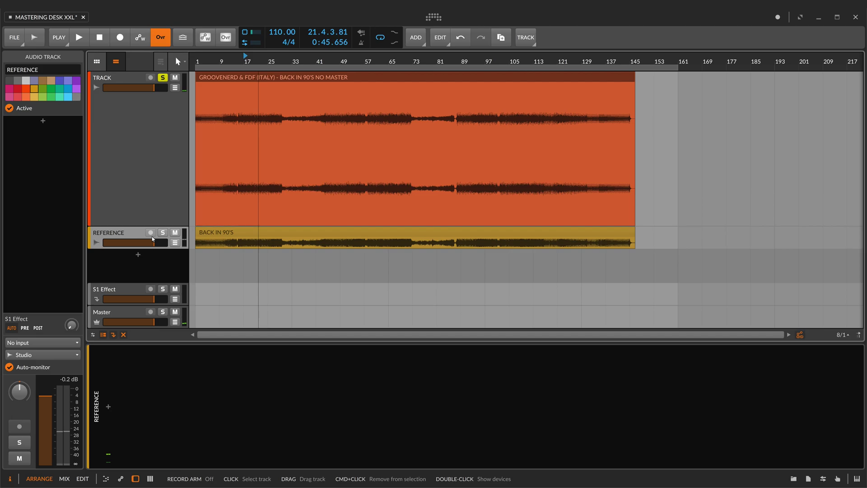
pyautogui.click(141, 159)
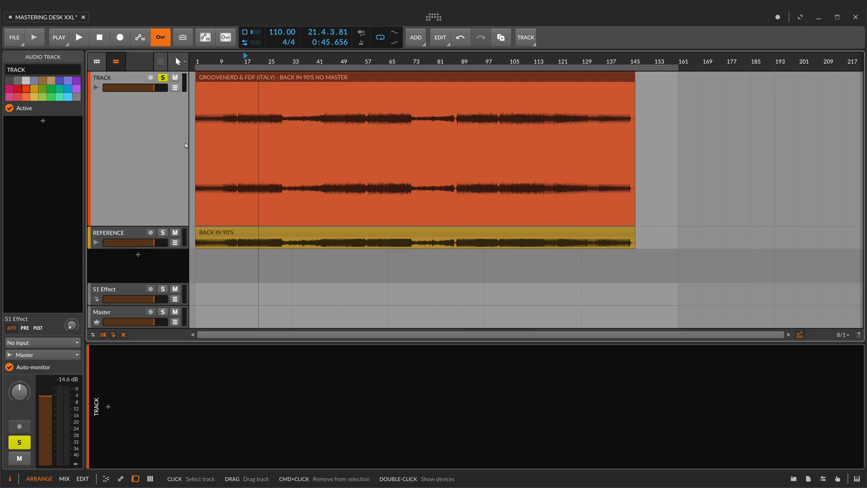
# Play with the Master track's devices shown, reset the IN-LEVELER's Gain and raise it to +3.4 dB.
pyautogui.click(115, 315)
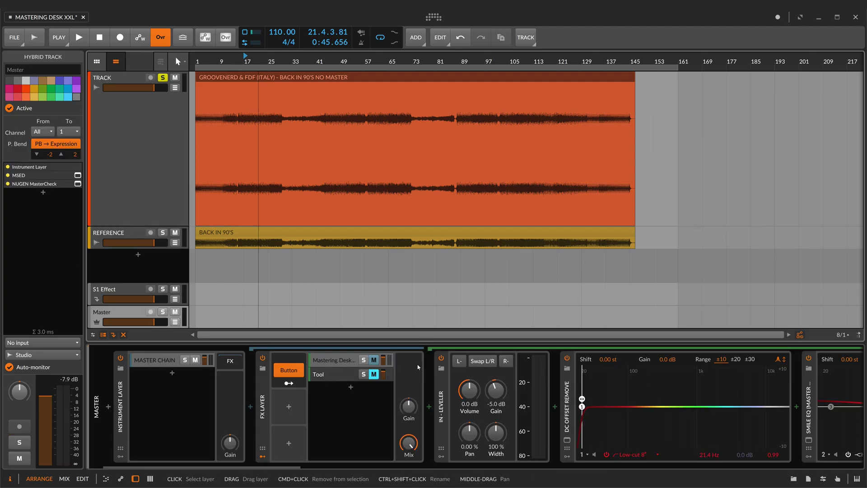
pyautogui.press('space')
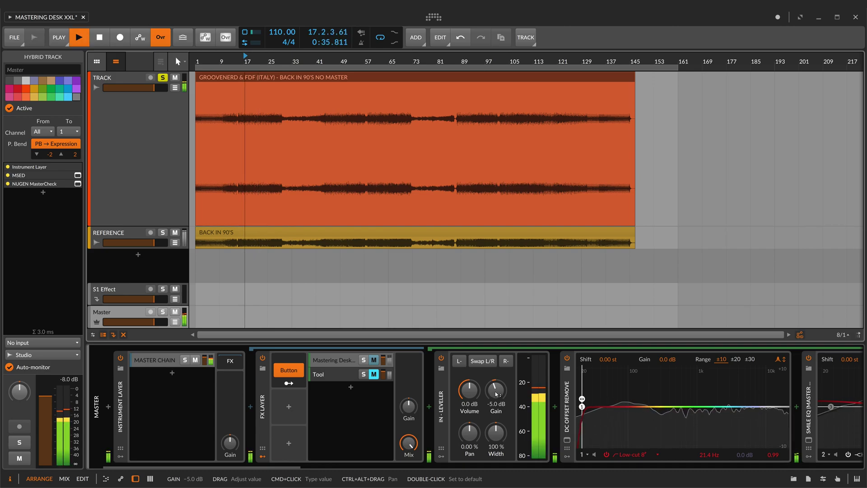
pyautogui.doubleClick(496, 393)
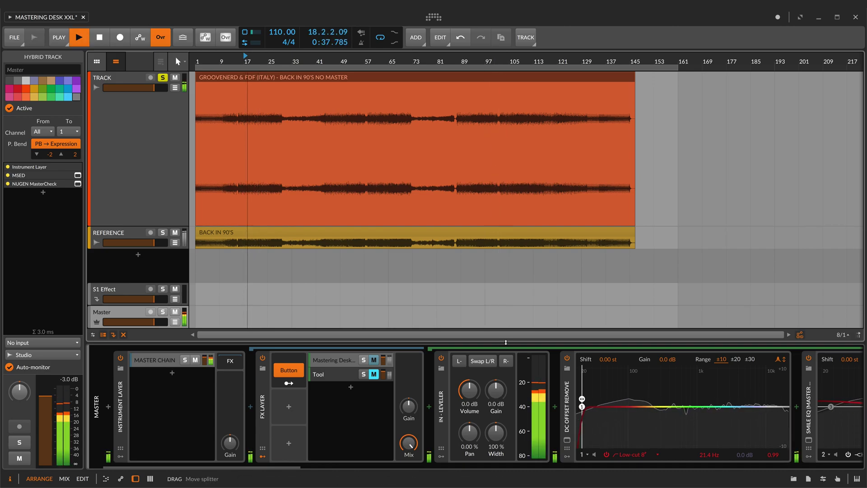
pyautogui.moveTo(496, 389); pyautogui.dragTo(496, 375)
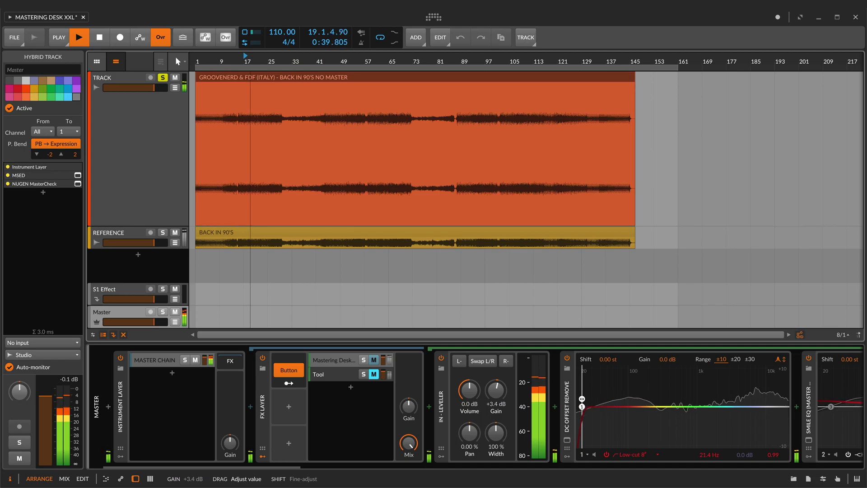
# Alternate the solo between REFERENCE and TRACK to compare levels, and set the IN-LEVELER's Gain to +4.0 dB.
pyautogui.click(162, 232)
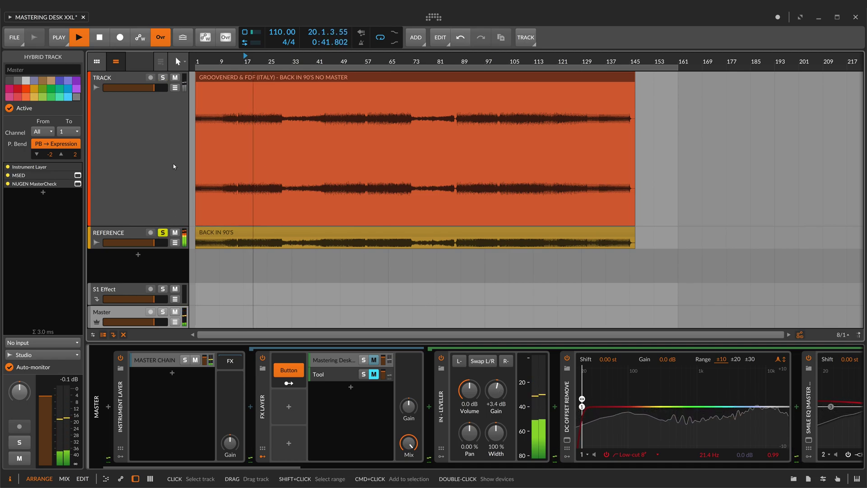
pyautogui.click(163, 77)
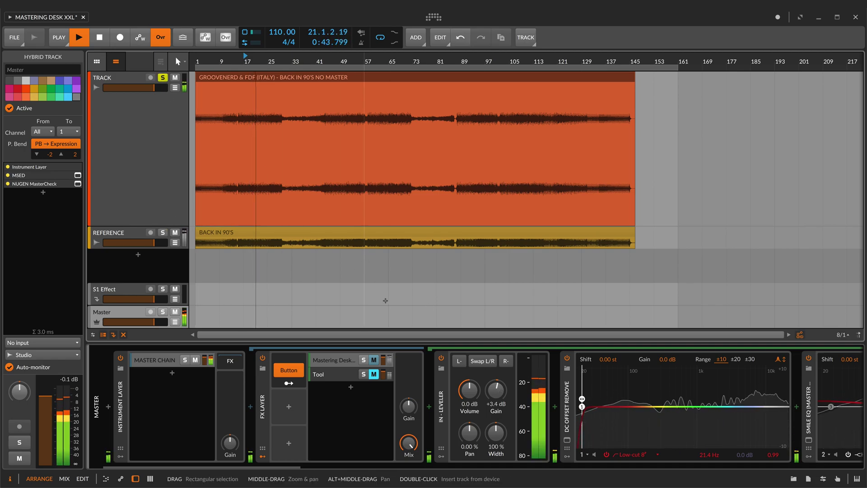
pyautogui.moveTo(495, 389); pyautogui.dragTo(496, 388)
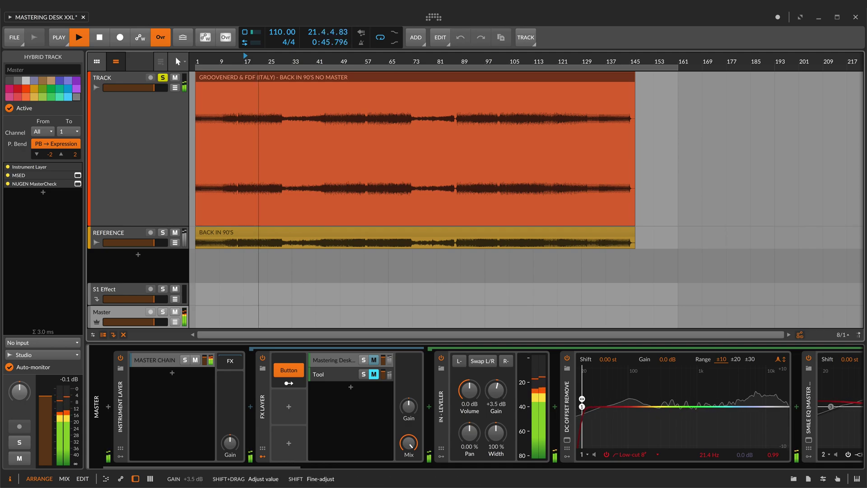
pyautogui.click(163, 232)
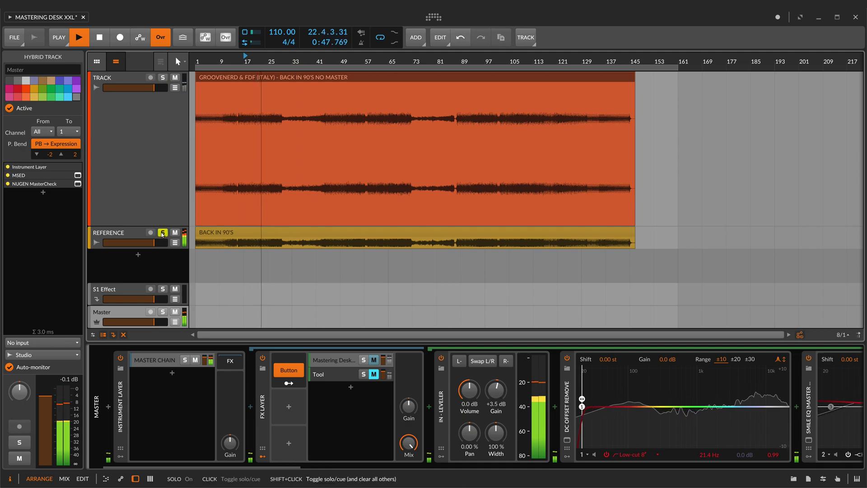
pyautogui.click(162, 77)
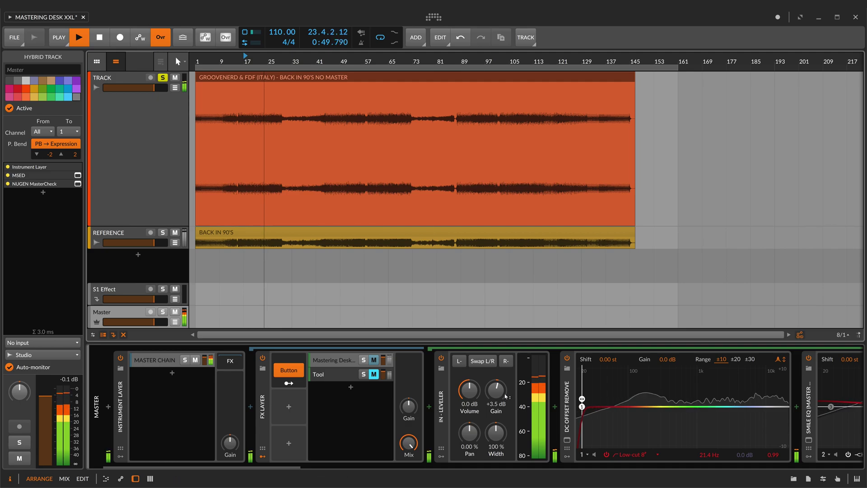
pyautogui.moveTo(505, 396); pyautogui.dragTo(506, 392)
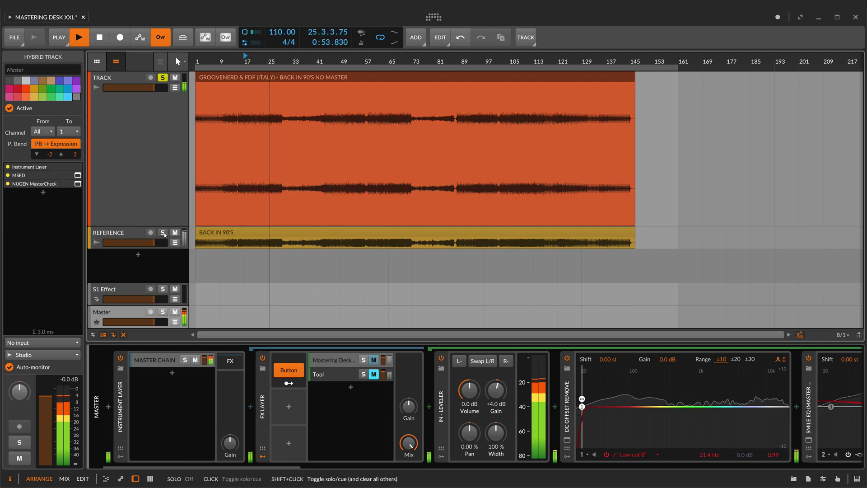
# Raise the BAND 5 volume to +1.9 dB on the BALANCE page of the 5 BAND SPLIT device.
pyautogui.scroll(-10, 481, 376)
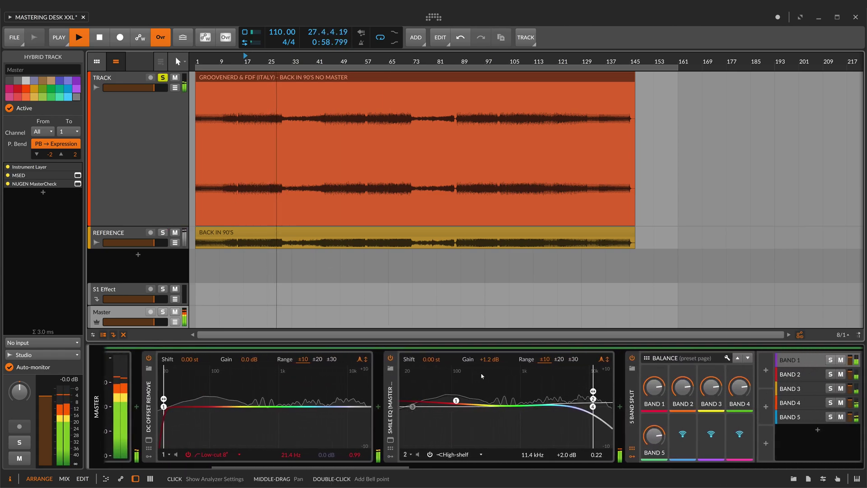
pyautogui.scroll(-8, 623, 355)
pyautogui.scroll(-4, 623, 355)
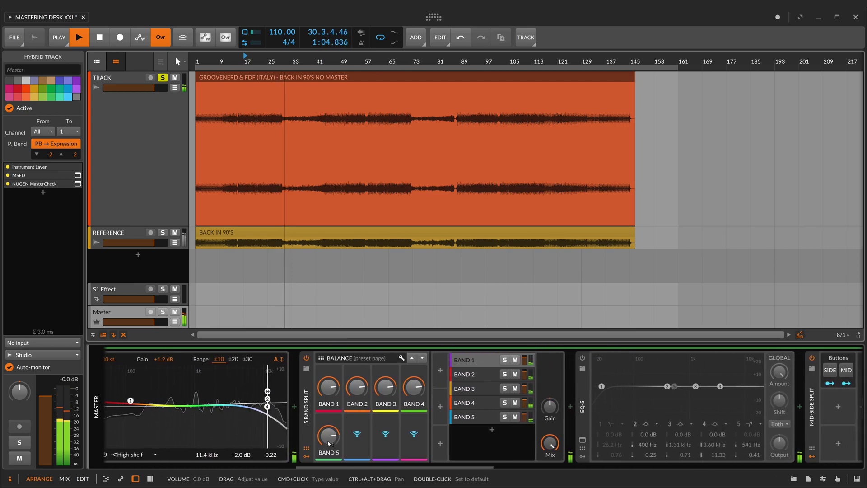
pyautogui.moveTo(328, 444)
pyautogui.mouseDown()
pyautogui.moveTo(329, 430)
pyautogui.moveTo(328, 449)
pyautogui.moveTo(328, 433)
pyautogui.moveTo(330, 441)
pyautogui.mouseUp()
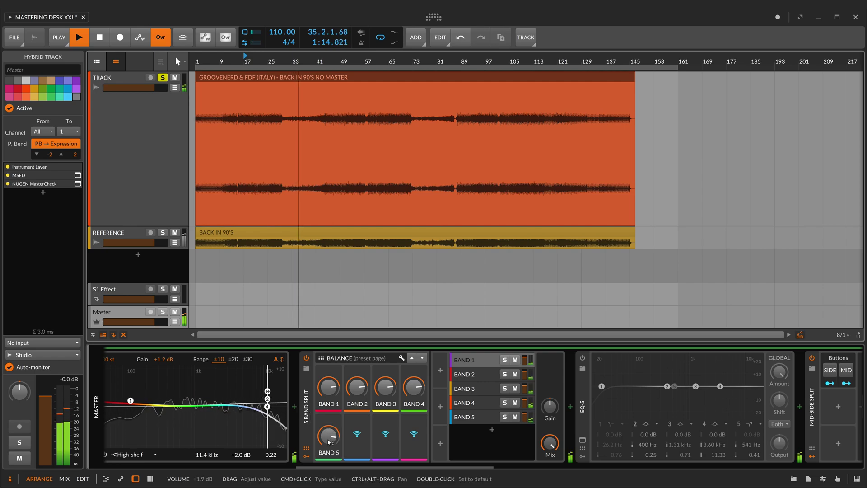
pyautogui.moveTo(404, 392); pyautogui.dragTo(403, 386)
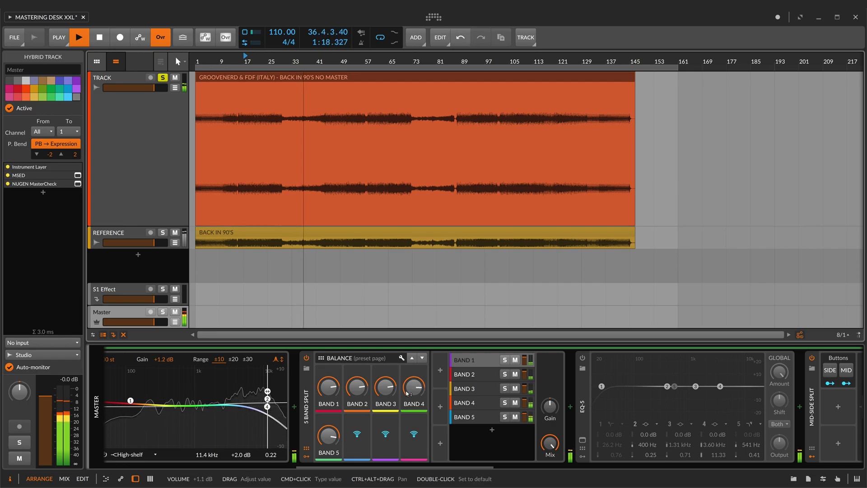
# Open BAND 1's FX Grid, select its Saturator, and set Upward to 24.7 % and Lo Thresh to -27.3 dB.
pyautogui.click(469, 359)
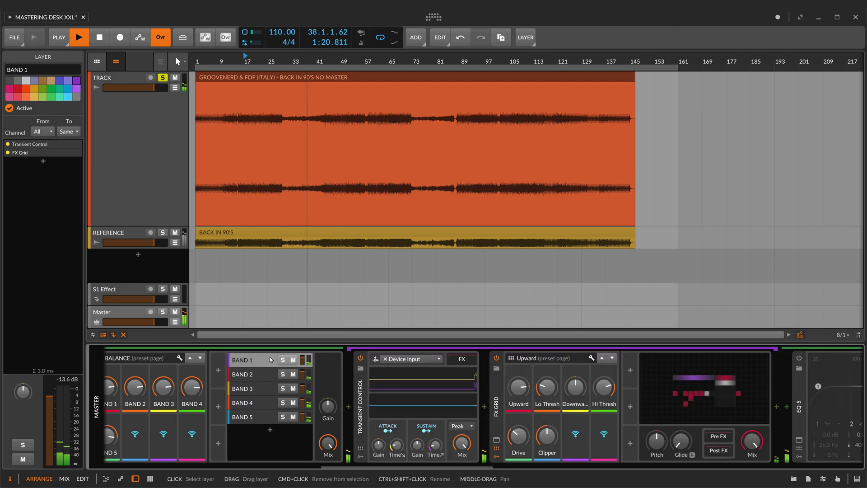
pyautogui.click(647, 413)
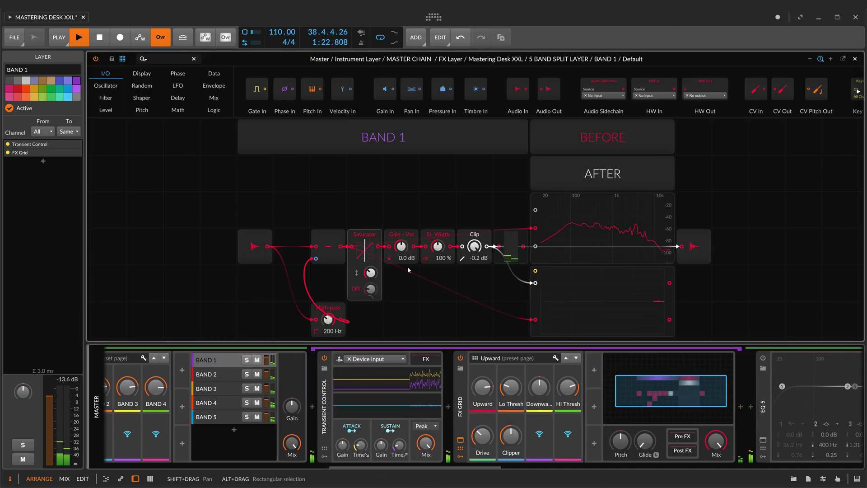
pyautogui.click(358, 232)
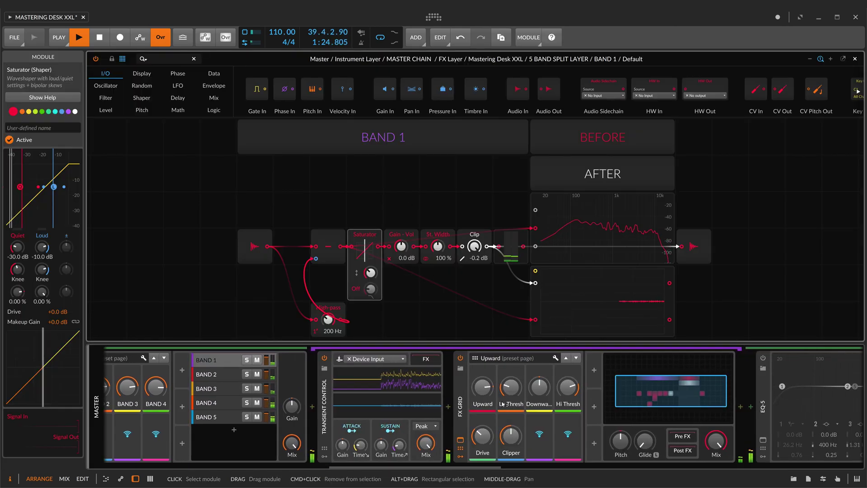
pyautogui.moveTo(482, 387); pyautogui.dragTo(482, 383)
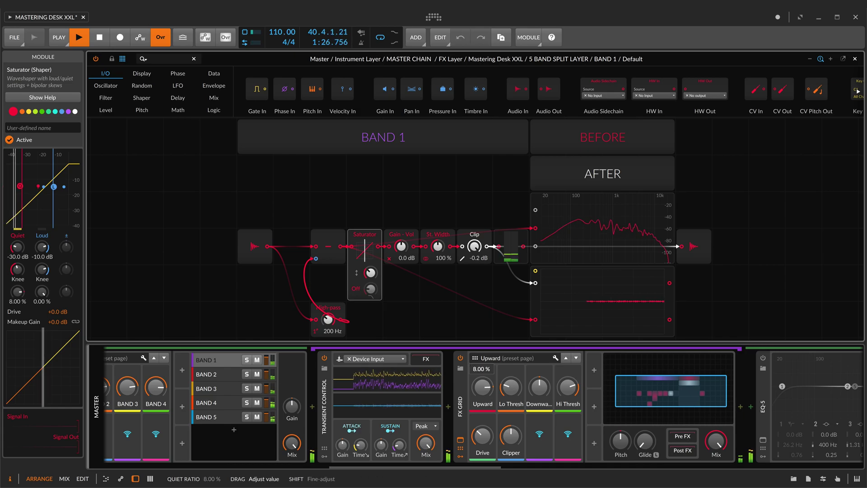
pyautogui.moveTo(518, 392)
pyautogui.mouseDown()
pyautogui.moveTo(495, 386)
pyautogui.moveTo(508, 388)
pyautogui.mouseUp()
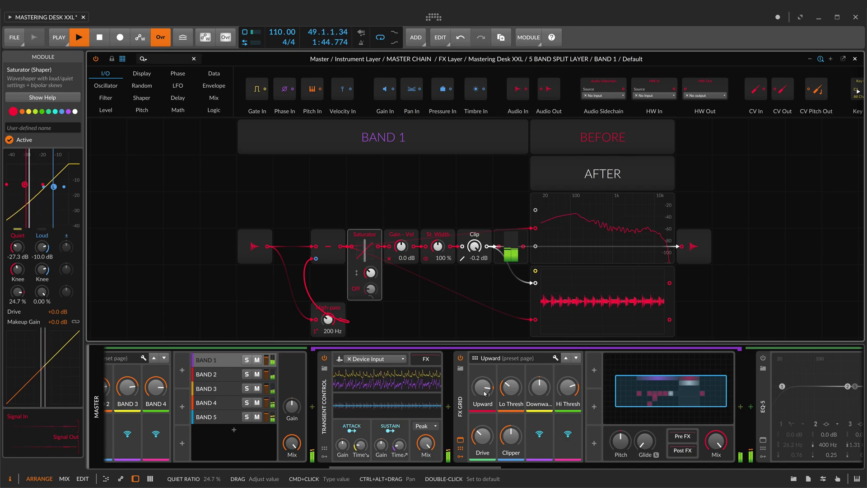
# Set the BAND 5 volume to +2.7 dB on the 5 BAND SPLIT's BALANCE page.
pyautogui.hscroll(-8, 481, 399)
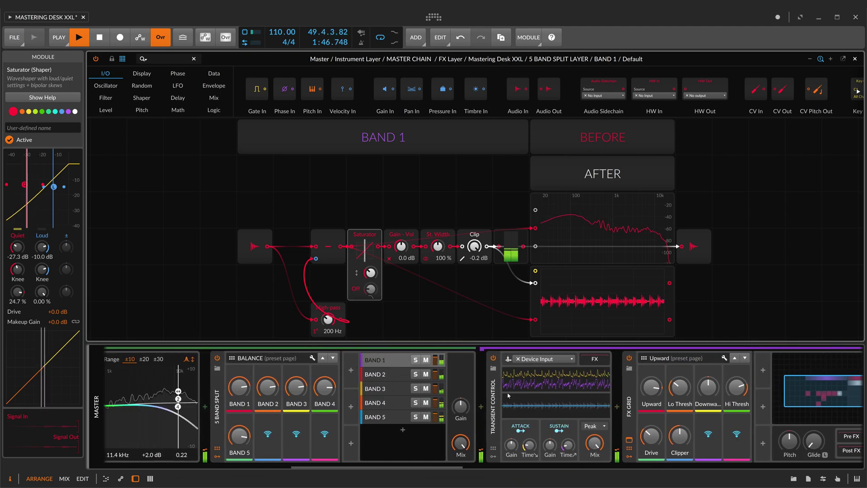
pyautogui.moveTo(250, 443); pyautogui.dragTo(250, 438)
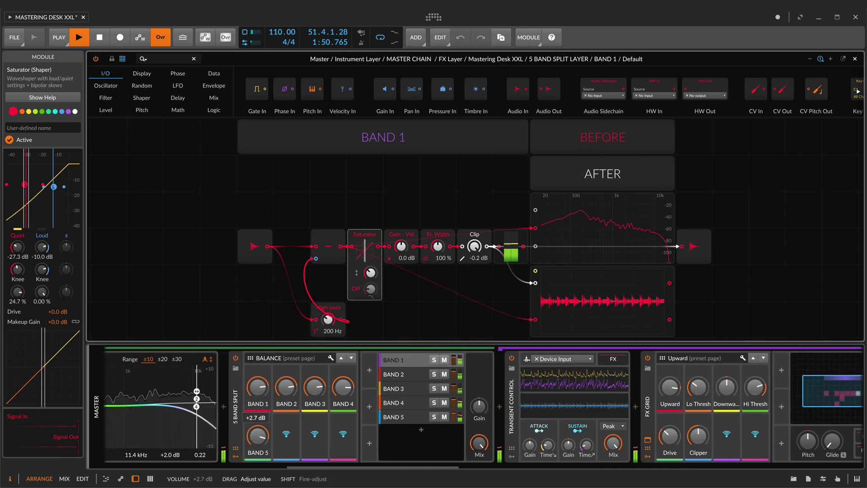
pyautogui.hscroll(10, 425, 367)
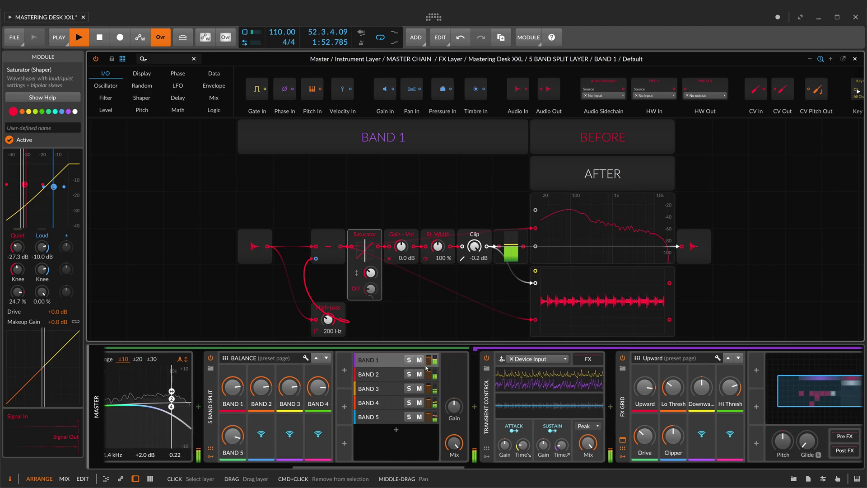
# Refine BAND 1's FX Grid to Upward 20.7 %, Lo Thresh -23.0 dB and Drive +1.0 dB.
pyautogui.hscroll(-6, 302, 392)
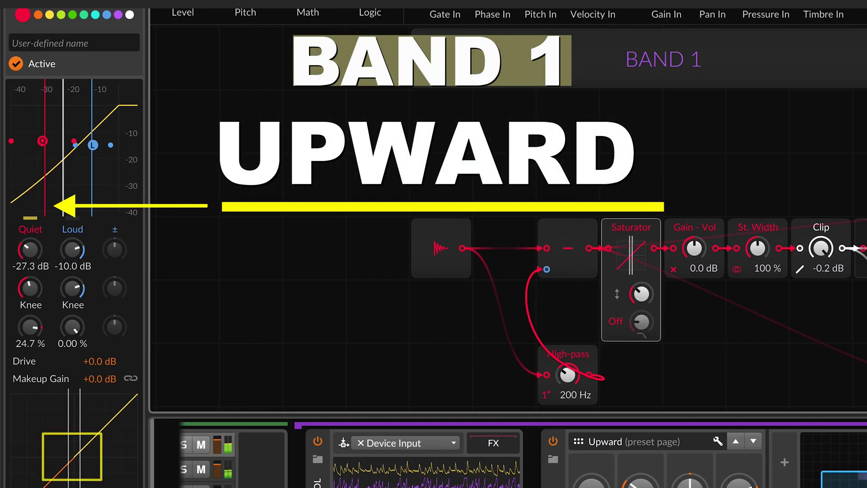
pyautogui.moveTo(370, 387)
pyautogui.moveTo(640, 484)
pyautogui.mouseDown()
pyautogui.moveTo(640, 447)
pyautogui.moveTo(640, 469)
pyautogui.mouseUp()
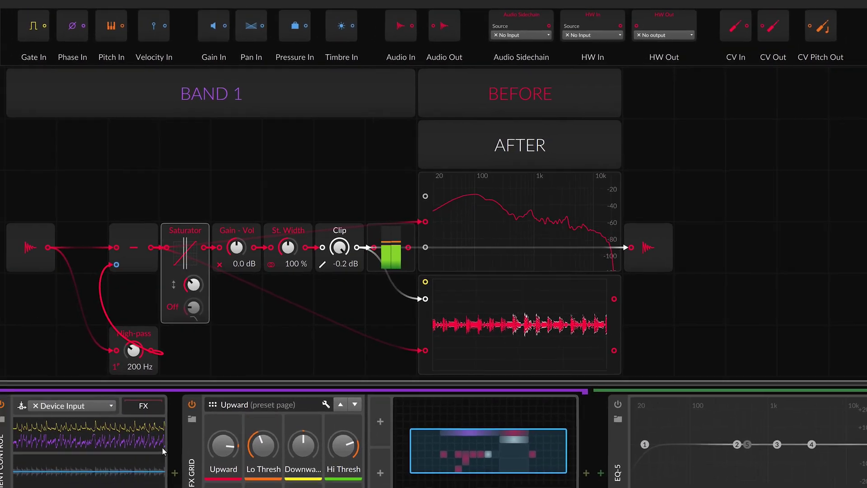
# Show the 5 BAND SPLIT's ST IMAGE page and set the stereo width to 141 % on BAND 5 and 137 % on BAND 4.
pyautogui.hscroll(-5, 257, 428)
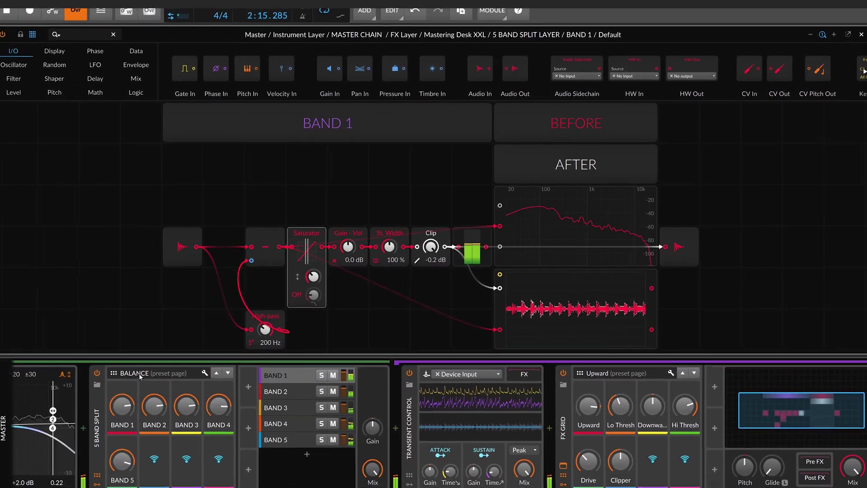
pyautogui.click(140, 374)
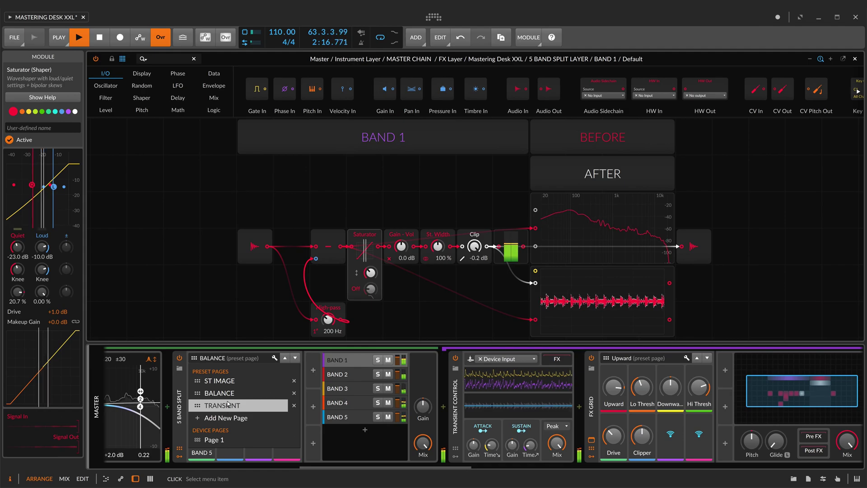
pyautogui.click(232, 394)
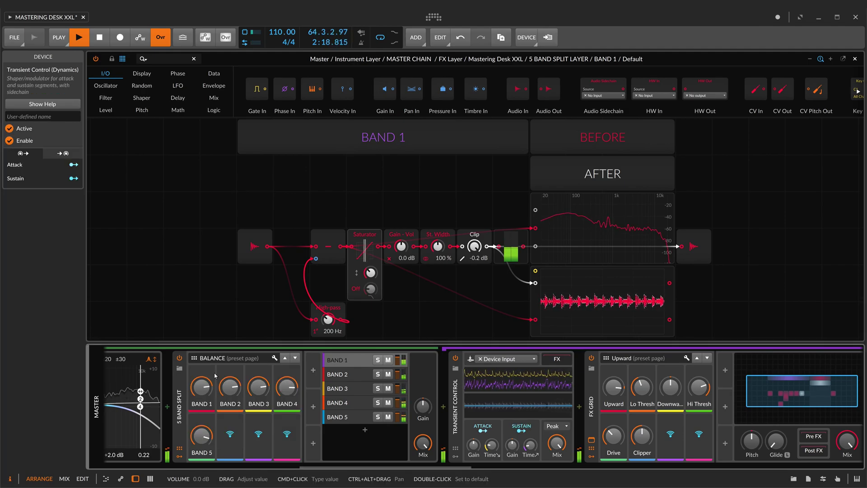
pyautogui.click(195, 360)
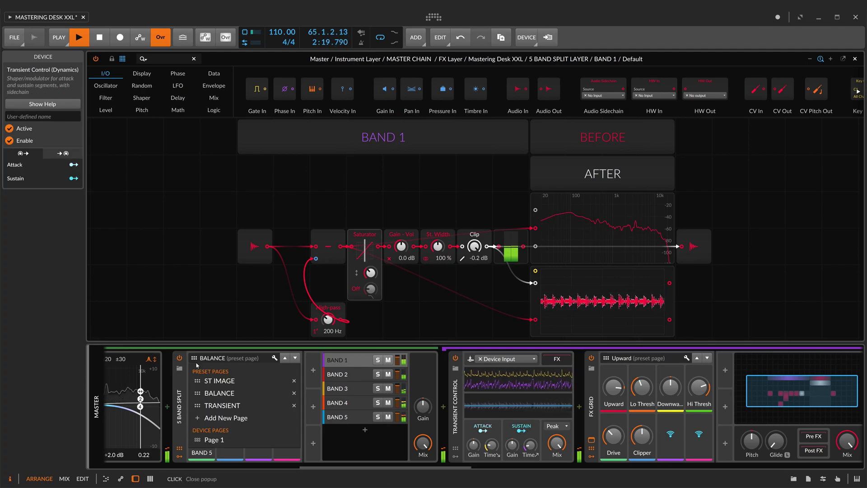
pyautogui.click(221, 381)
pyautogui.moveTo(202, 434); pyautogui.dragTo(201, 410)
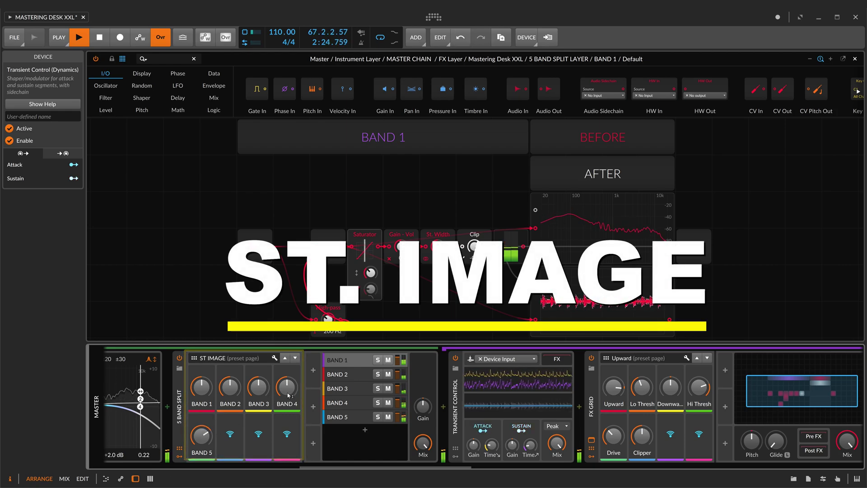
pyautogui.moveTo(287, 387); pyautogui.dragTo(287, 362)
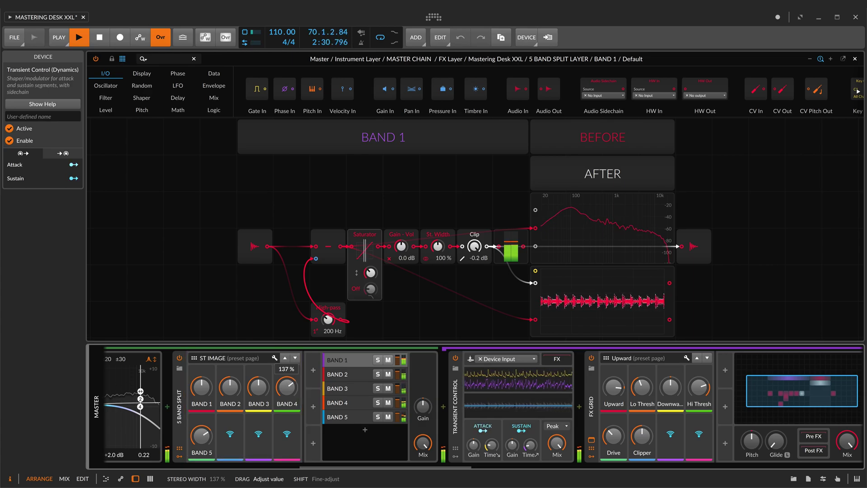
# Show the 5 BAND SPLIT's TRANSIENT page and set the first band's attack gain to 5.33 %.
pyautogui.click(194, 359)
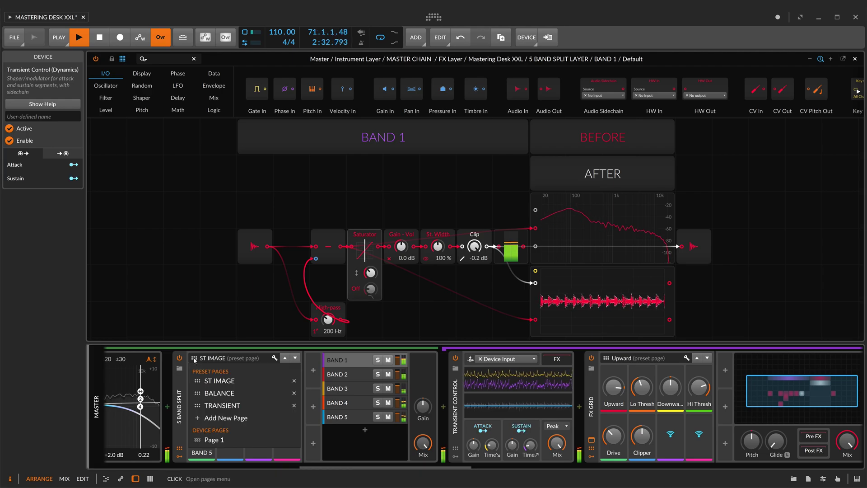
pyautogui.click(221, 405)
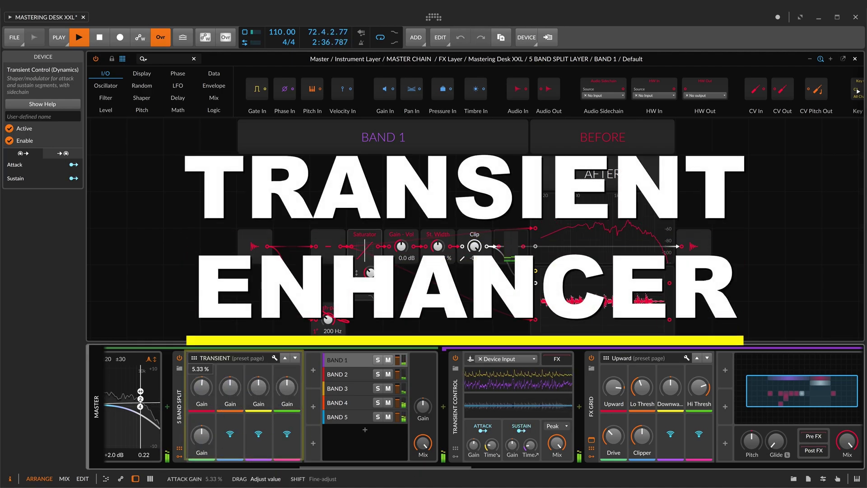
pyautogui.moveTo(201, 386); pyautogui.dragTo(201, 385)
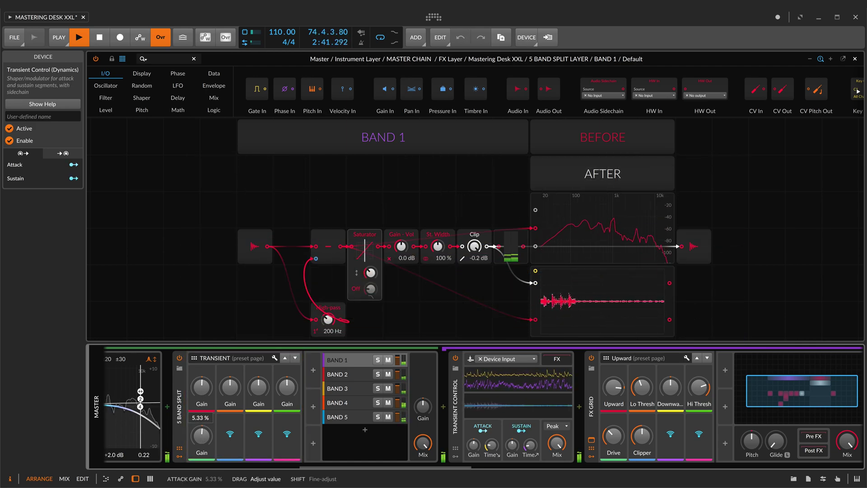
# Close BAND 1's FX Grid editor, select the BAND 5 layer and open its FX Grid.
pyautogui.click(855, 58)
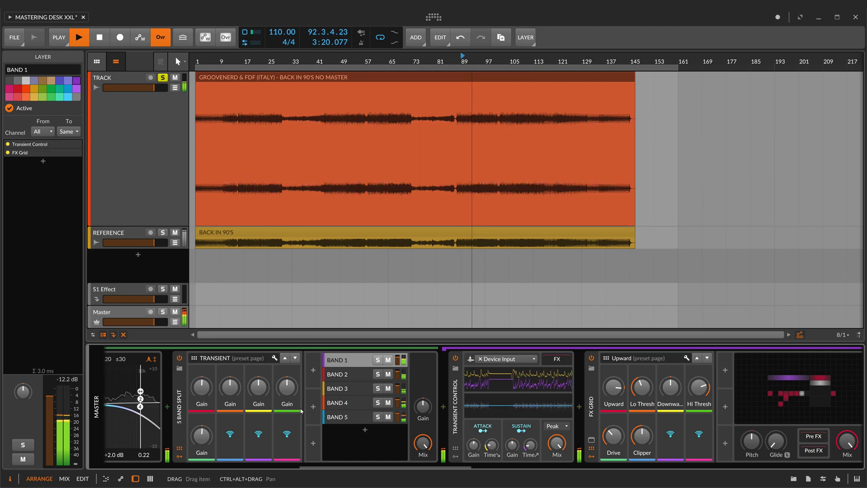
pyautogui.click(357, 420)
pyautogui.doubleClick(741, 412)
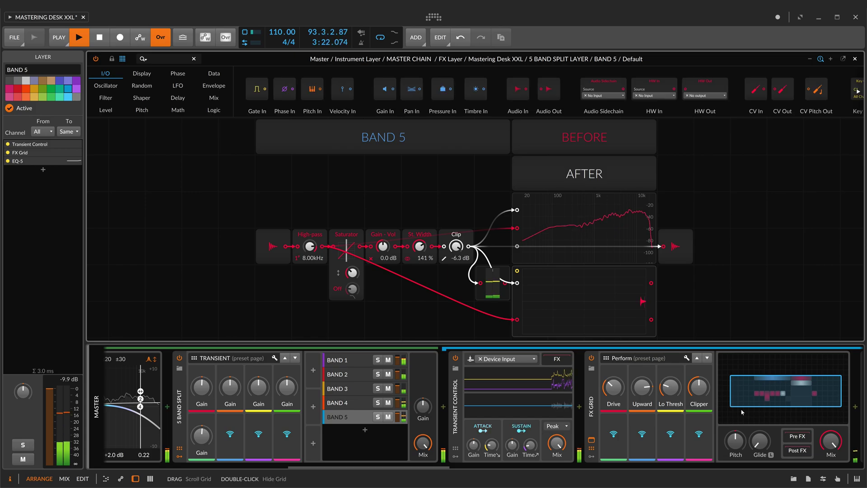
# Refine BAND 5's FX Grid to Drive +1.5 dB, Upward 8.33 % and Lo Thresh -20.9 dB, with the Saturator's parameters shown.
pyautogui.click(353, 266)
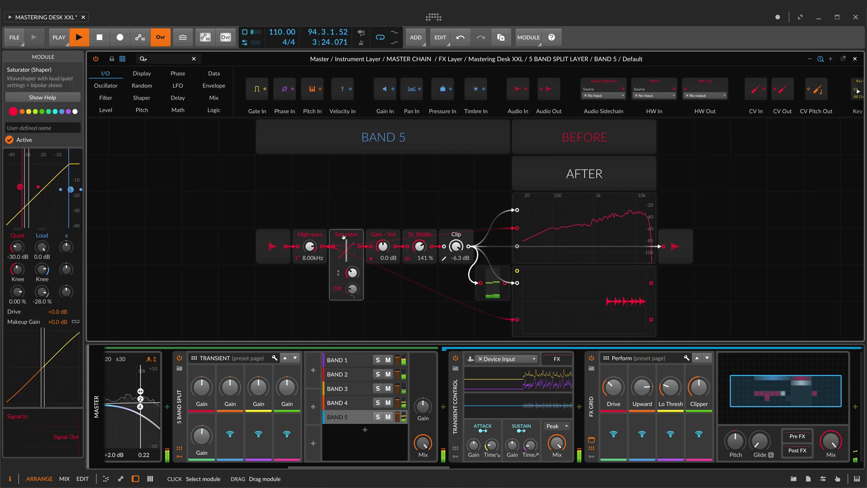
pyautogui.moveTo(626, 390); pyautogui.dragTo(626, 386)
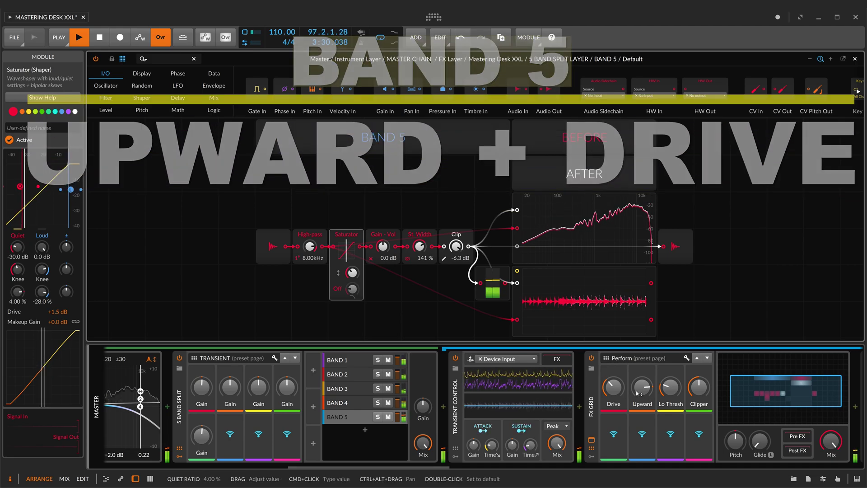
pyautogui.moveTo(670, 387); pyautogui.dragTo(642, 383)
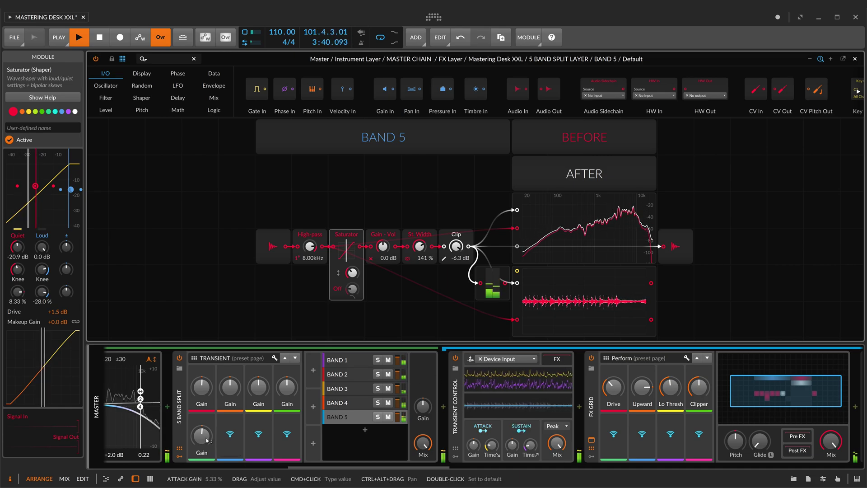
# Set BAND 4's FX Grid to Drive +0.5 dB and Lo Thresh -29.7 dB, and slightly raise Upward.
pyautogui.click(353, 403)
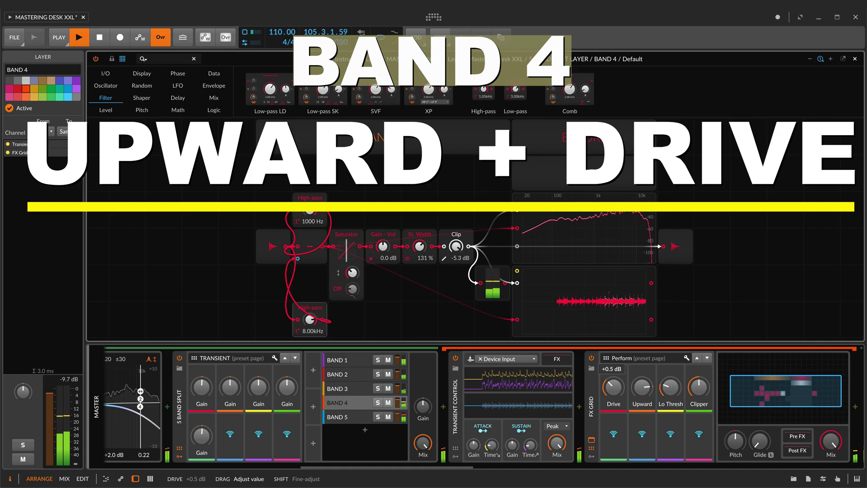
pyautogui.moveTo(641, 386); pyautogui.dragTo(641, 383)
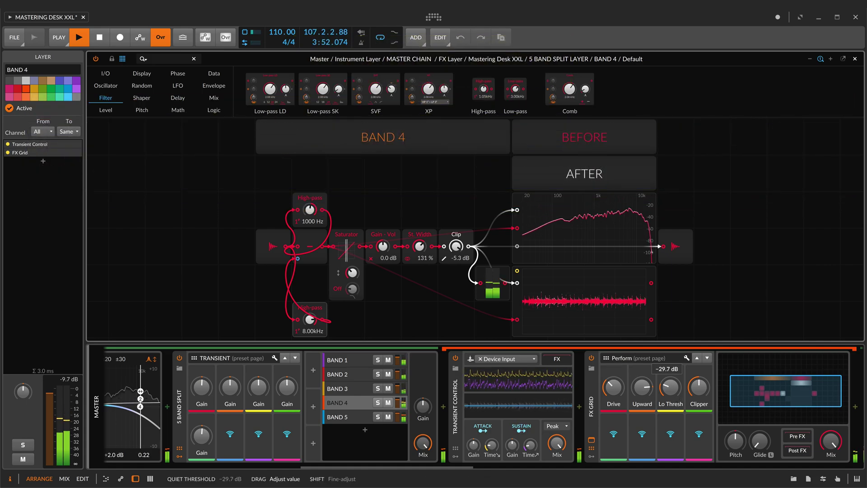
pyautogui.moveTo(670, 387); pyautogui.dragTo(670, 386)
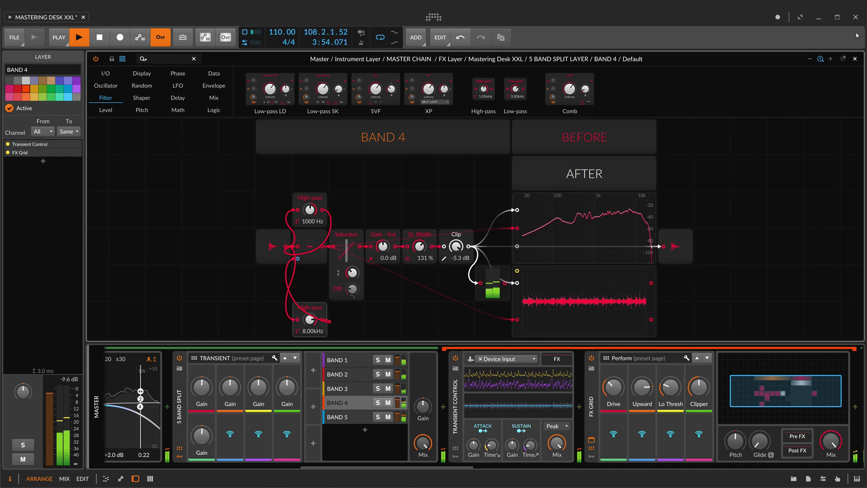
# Close BAND 4's FX Grid editor and compare the sound by soloing REFERENCE and TRACK in turn.
pyautogui.click(855, 59)
pyautogui.keyDown('shift'); pyautogui.click(163, 233); pyautogui.keyUp('shift')
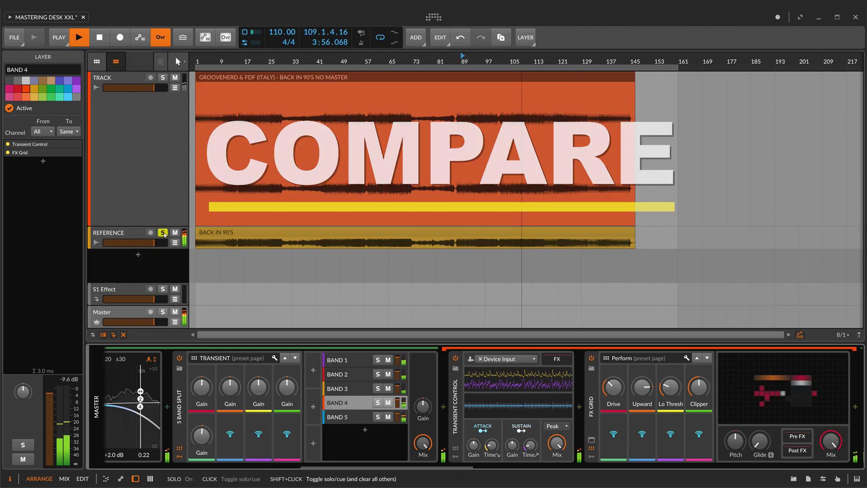
pyautogui.click(163, 78)
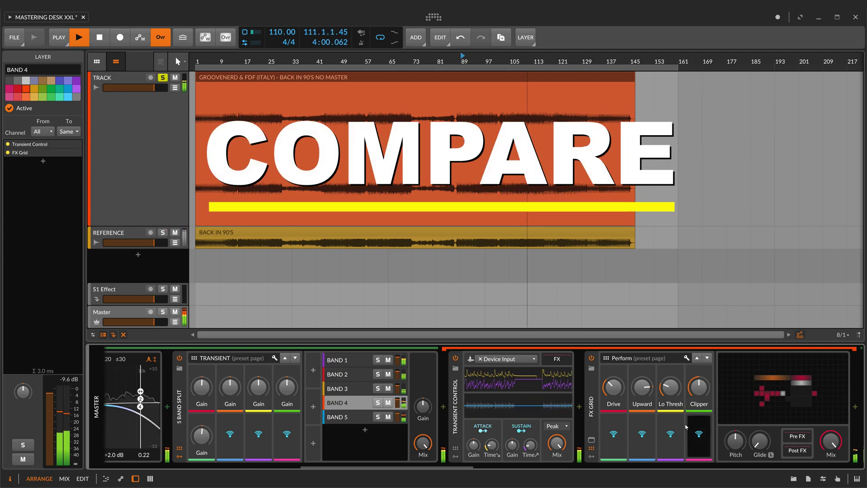
# Reopen BAND 4's FX Grid, set its volume gain to +1.0 dB and Clip to -0.9 dB, and close the editor.
pyautogui.click(745, 398)
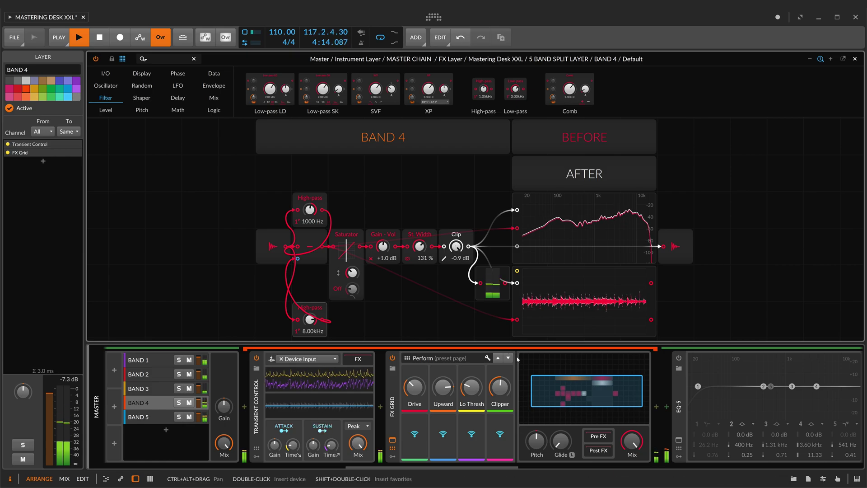
pyautogui.click(854, 58)
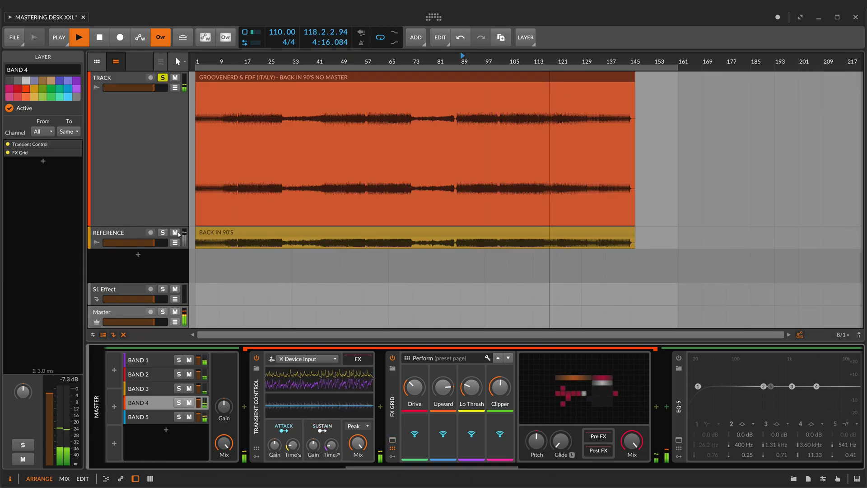
# Restart playback from the start marker and compare REFERENCE with TRACK again, leaving TRACK soloed.
pyautogui.click(162, 232)
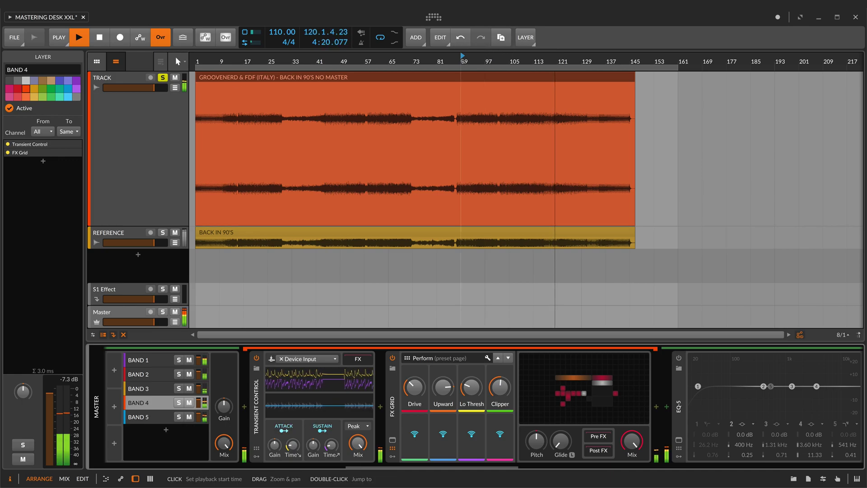
pyautogui.press('space')
pyautogui.press('space')
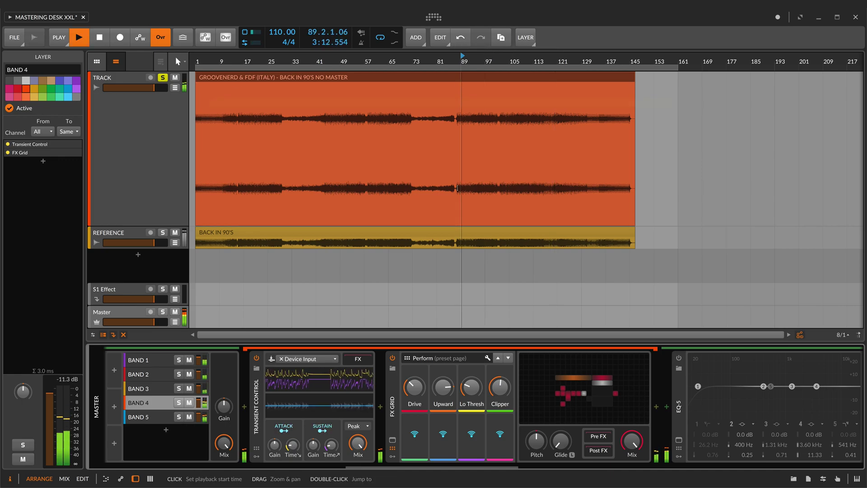
pyautogui.click(163, 232)
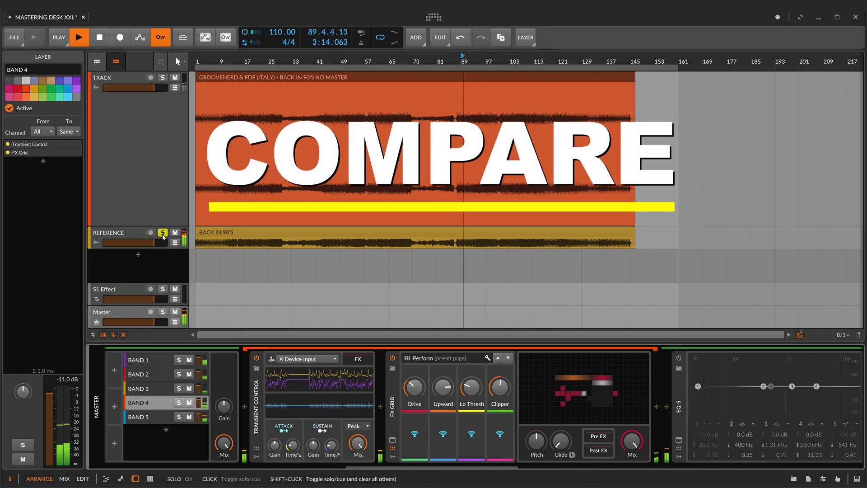
pyautogui.keyDown('shift'); pyautogui.click(163, 77); pyautogui.keyUp('shift')
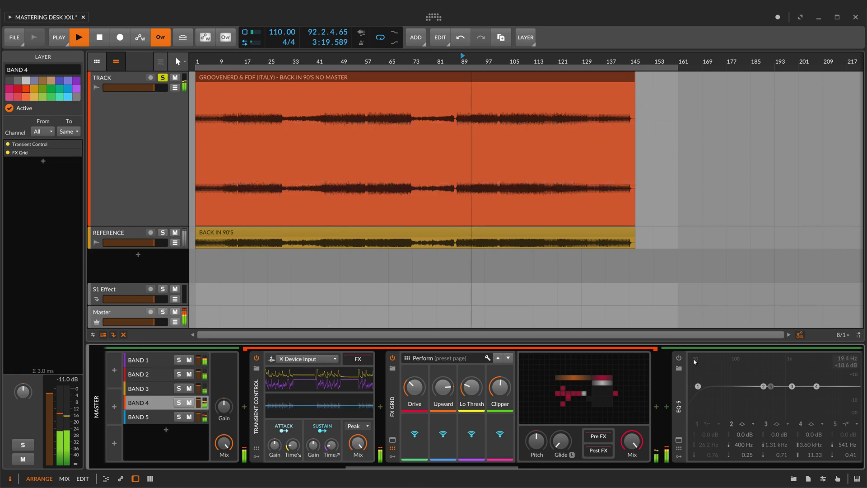
# Audition the MID-SIDE SPLIT's solo buttons and show the Mid chain's EQ-5.
pyautogui.scroll(-5, 682, 359)
pyautogui.scroll(-4, 683, 359)
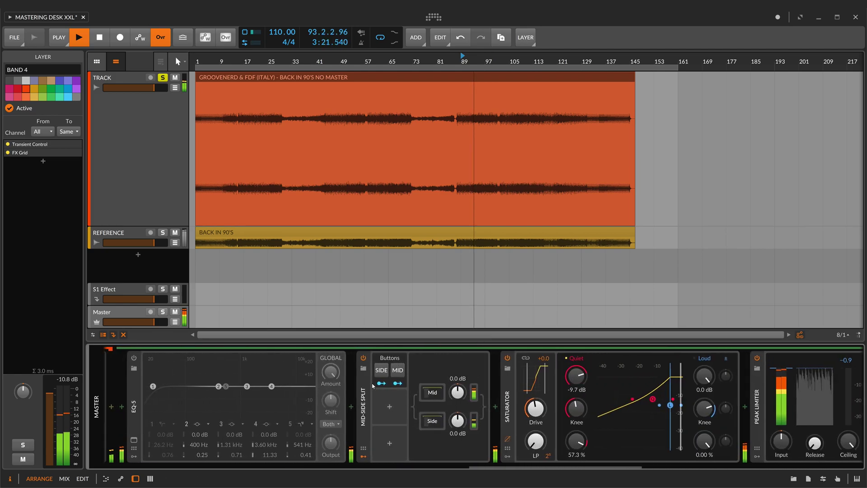
pyautogui.click(400, 373)
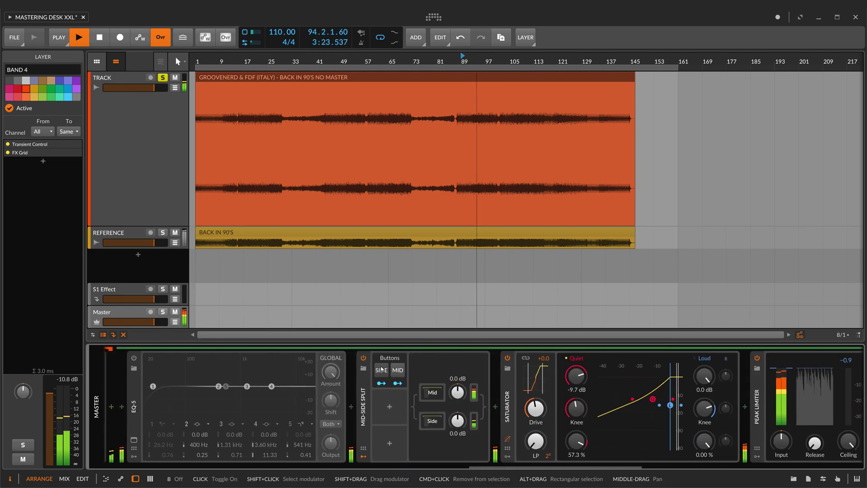
pyautogui.click(432, 392)
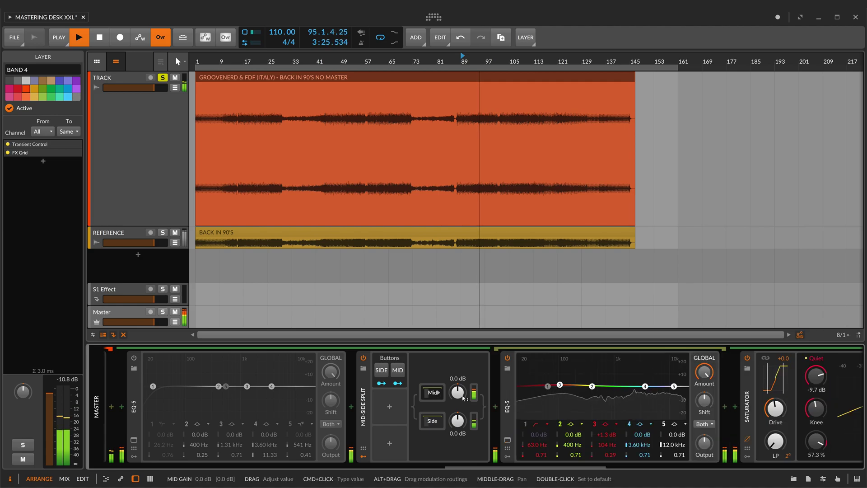
# Adjust the Side chain's EQ-5 to +1.9 dB at 2.64 kHz on band 2 and +0.2 dB at 156 Hz on band 4.
pyautogui.click(432, 420)
pyautogui.moveTo(571, 382); pyautogui.dragTo(573, 383)
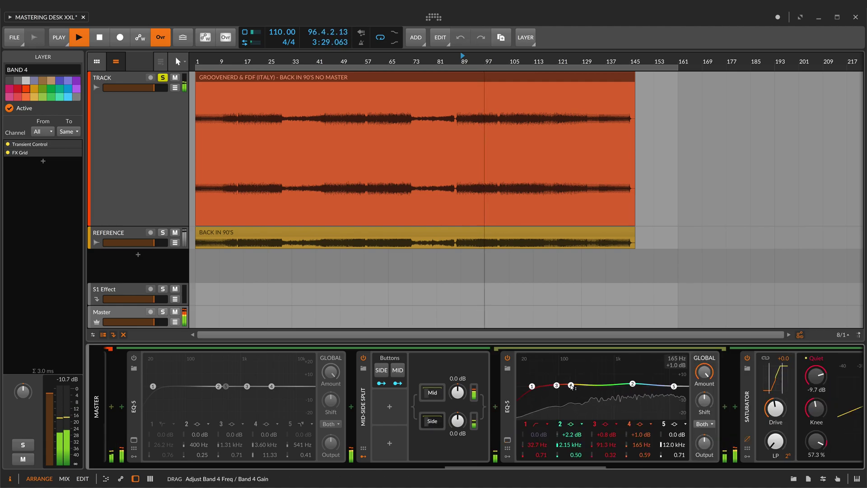
pyautogui.click(637, 385)
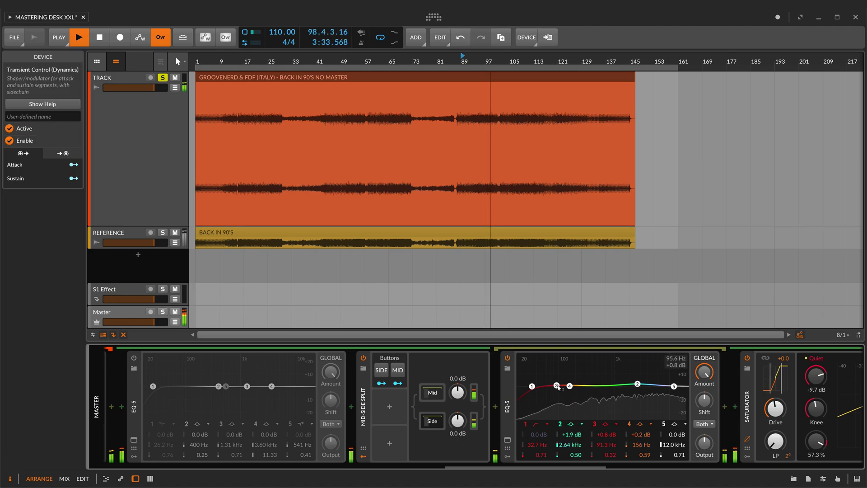
# Stop playback and choose REFERENCE (PRE) as the second input source of the Spectrum following the Peak Limiter.
pyautogui.scroll(-5, 726, 355)
pyautogui.scroll(-7, 727, 355)
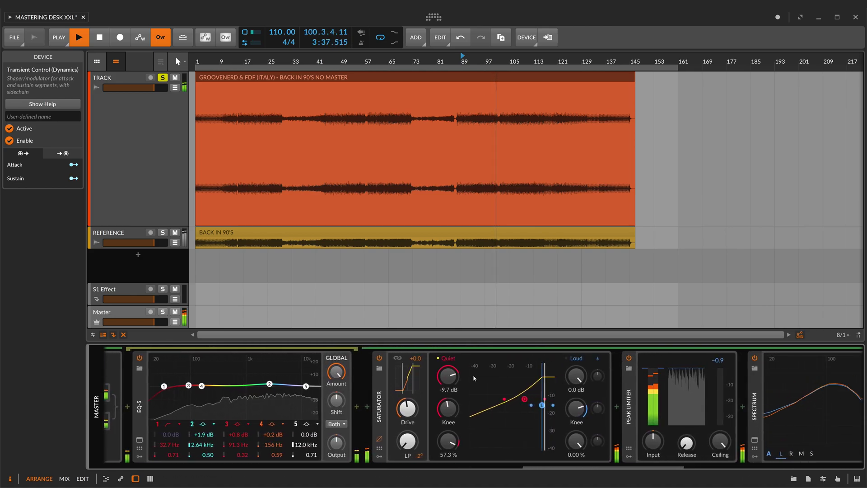
pyautogui.scroll(-8, 768, 403)
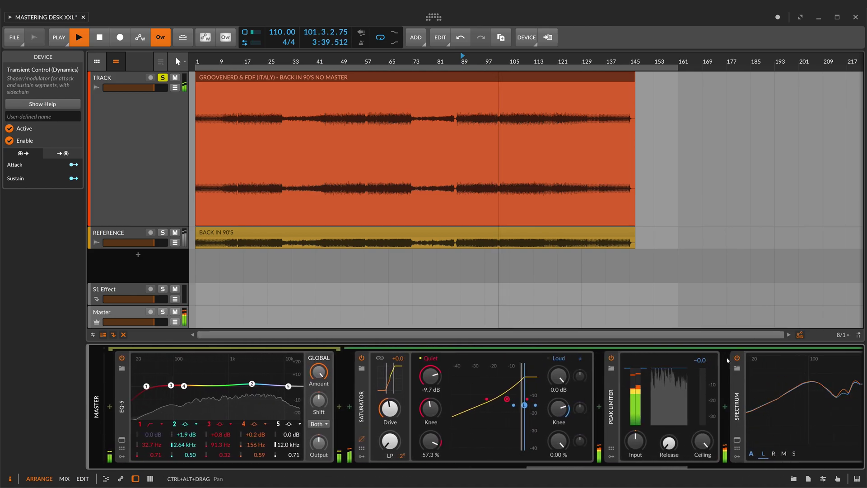
pyautogui.scroll(-4, 769, 404)
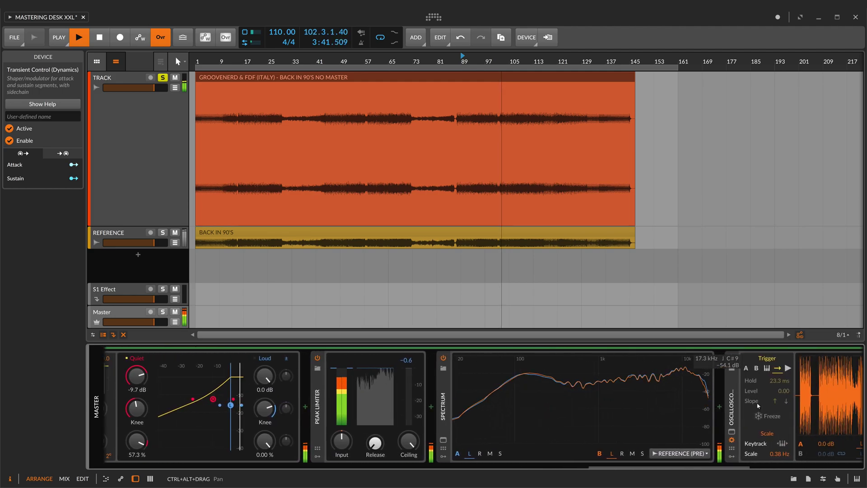
pyautogui.press('space')
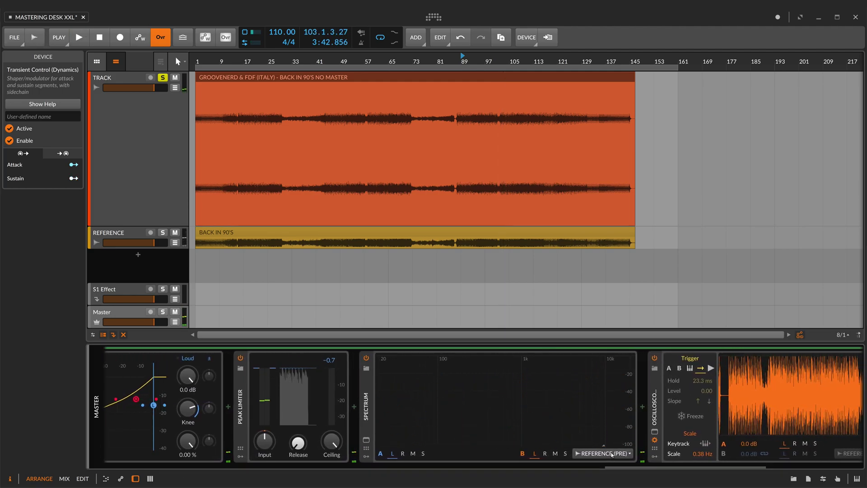
pyautogui.click(604, 453)
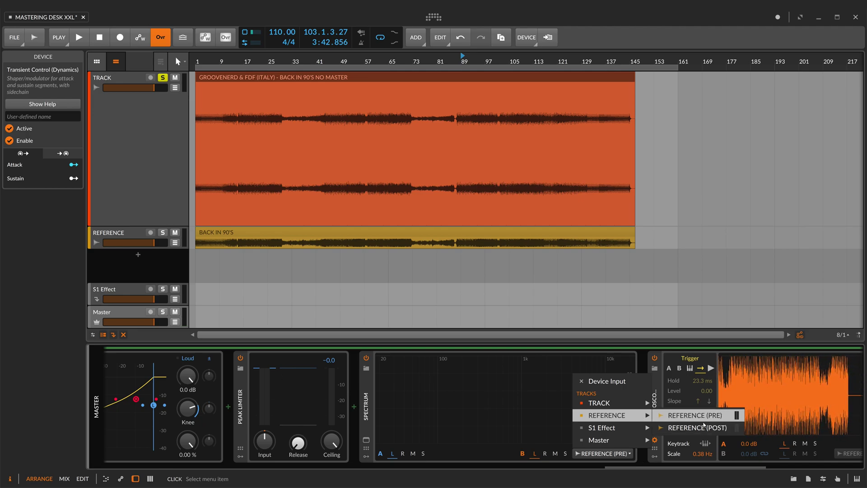
pyautogui.click(689, 416)
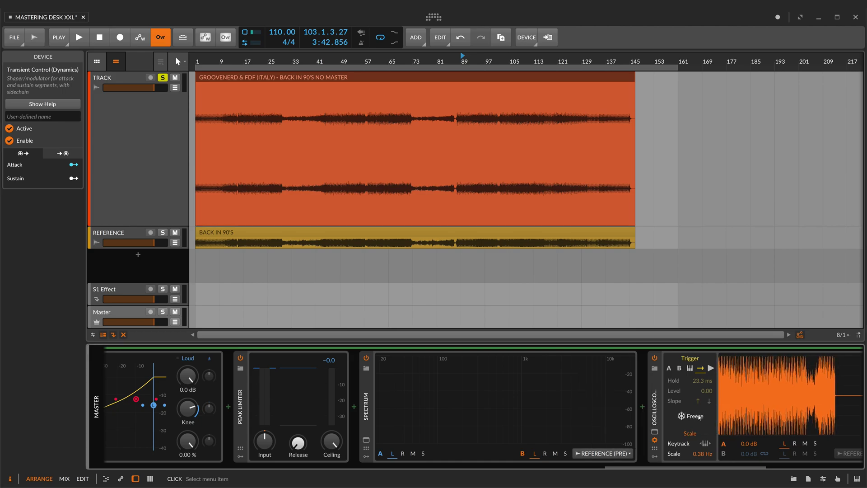
# Restart playback and compare the track's and reference's curves in the Spectrum's expanded view.
pyautogui.press('space')
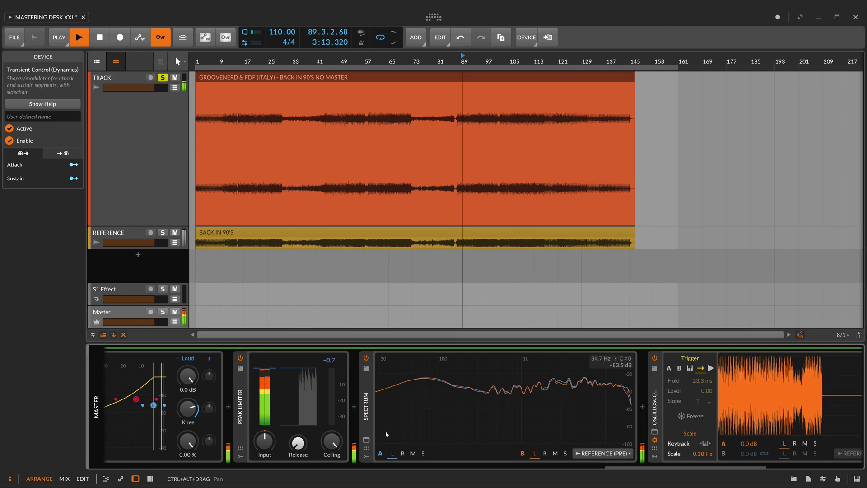
pyautogui.click(366, 439)
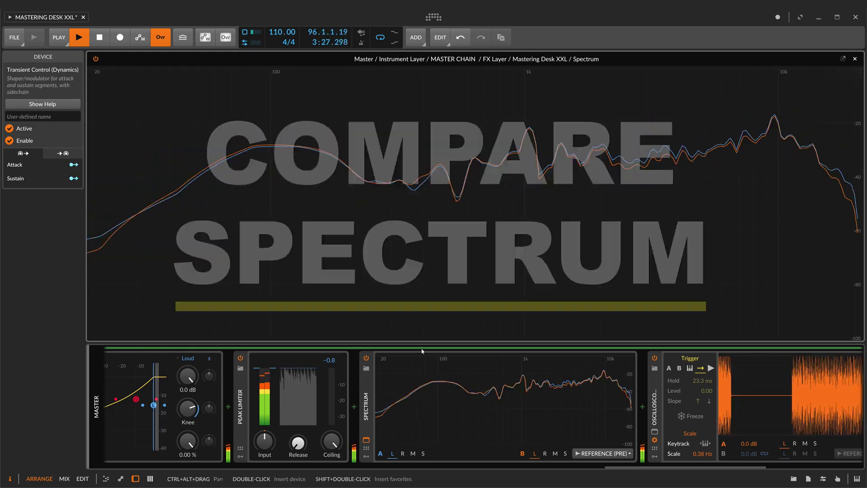
# Open the FX Grid after the Oscilloscope to examine its PSR readout alongside NUGEN MasterCheck.
pyautogui.hscroll(-3, 422, 351)
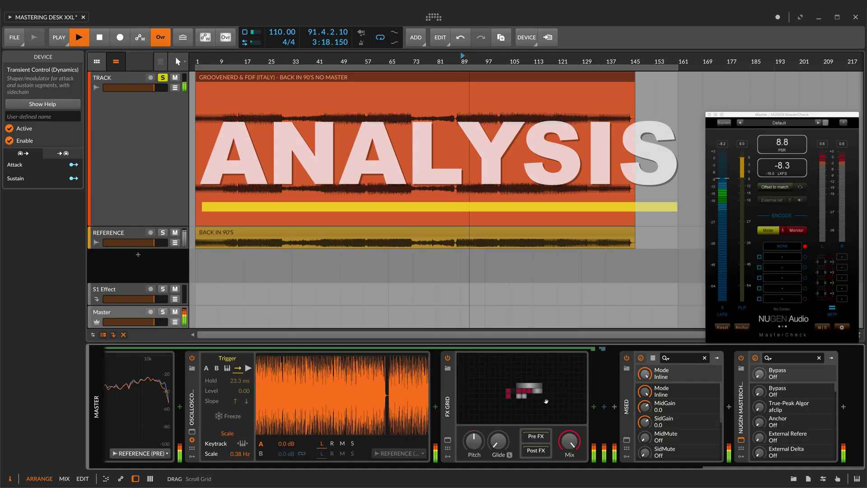
pyautogui.click(546, 401)
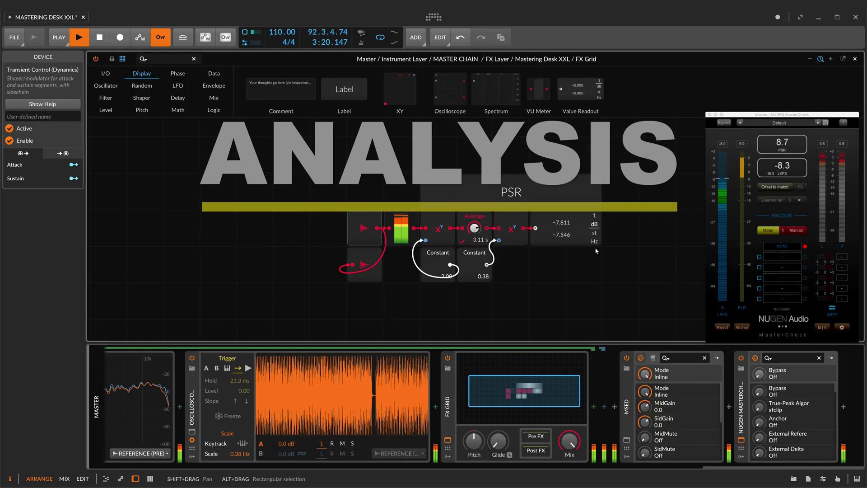